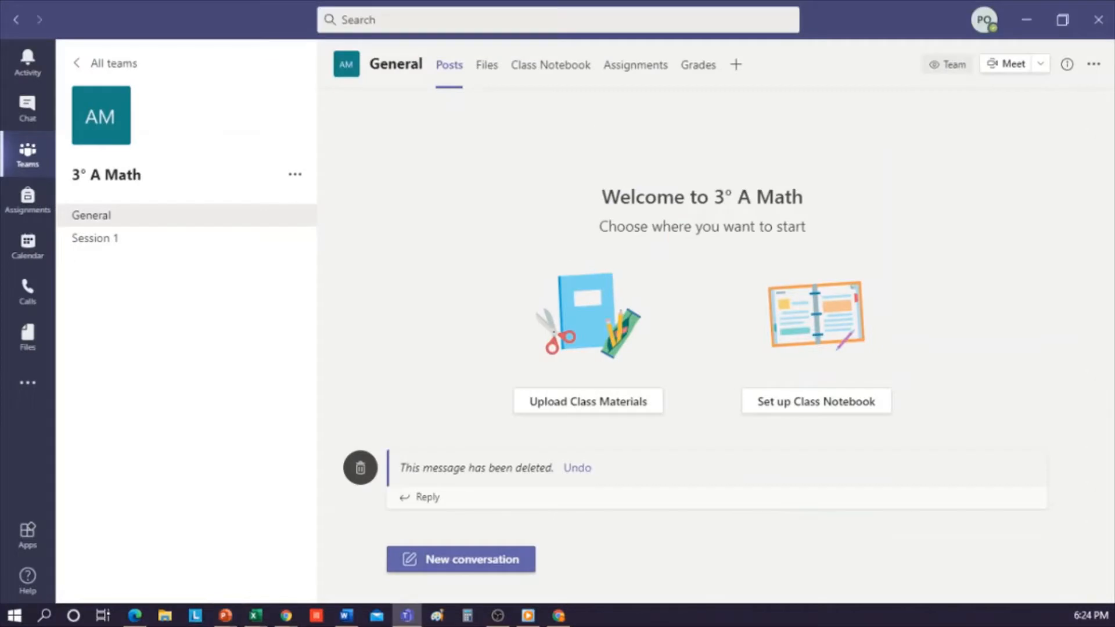
- Return to the overview of all teams and look at the account options
click(87, 69)
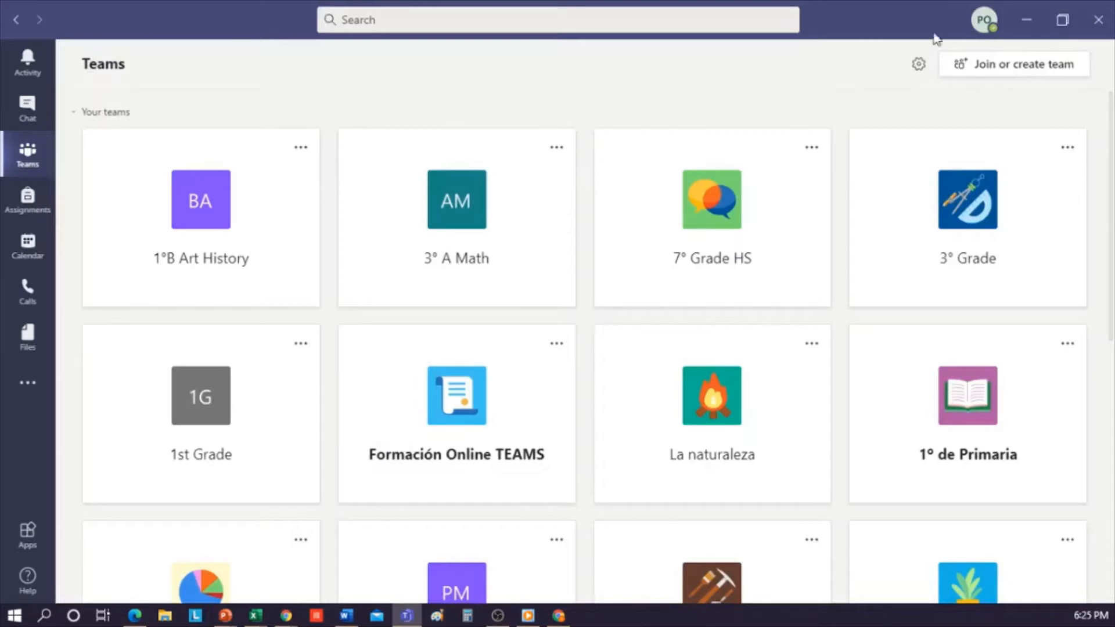
click(995, 26)
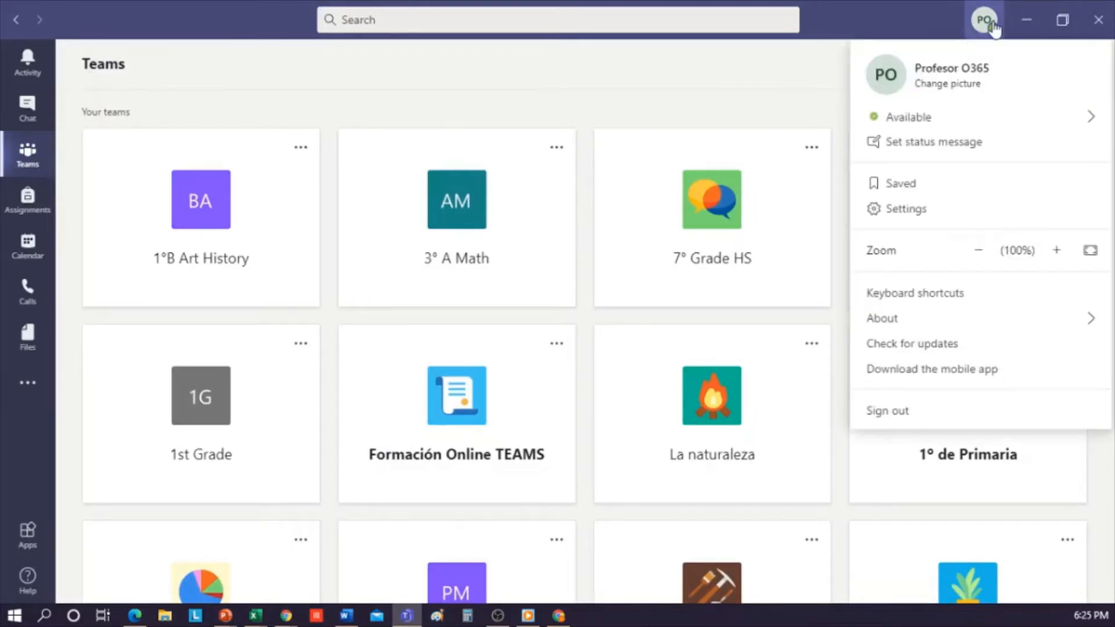
click(687, 82)
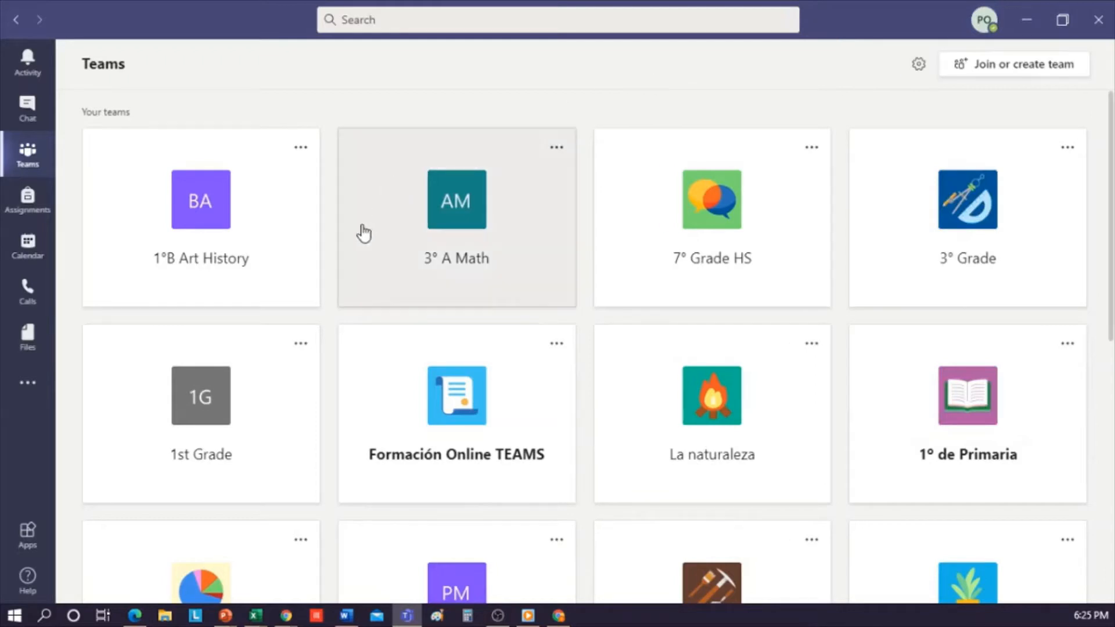
- Start setting up a blank OneNote Class Notebook in the General channel of the 3° A Math team
click(470, 227)
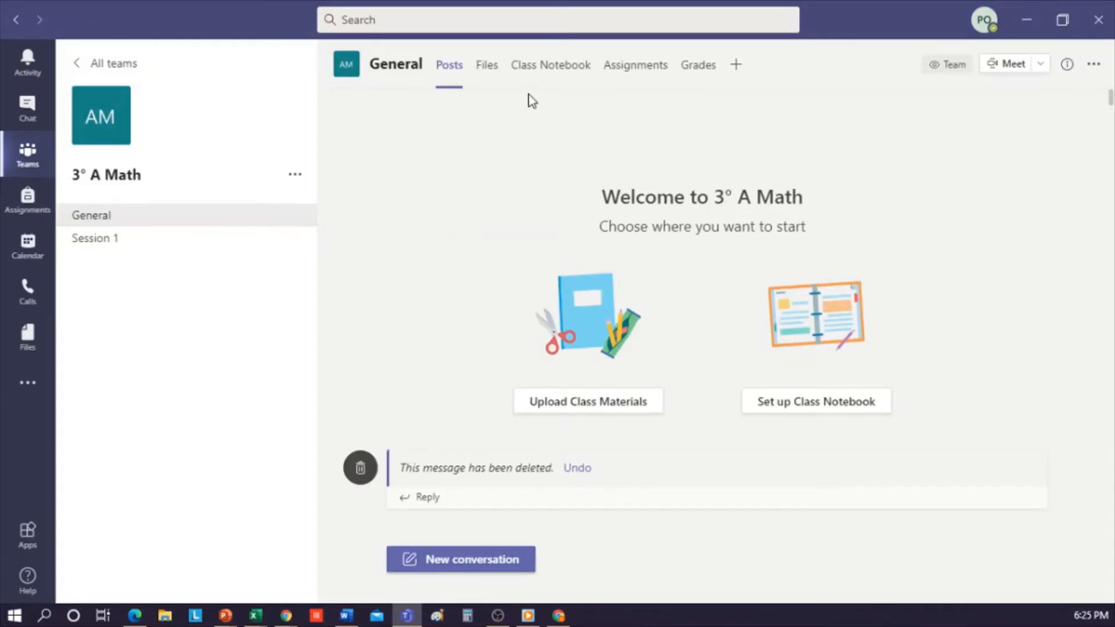
click(631, 70)
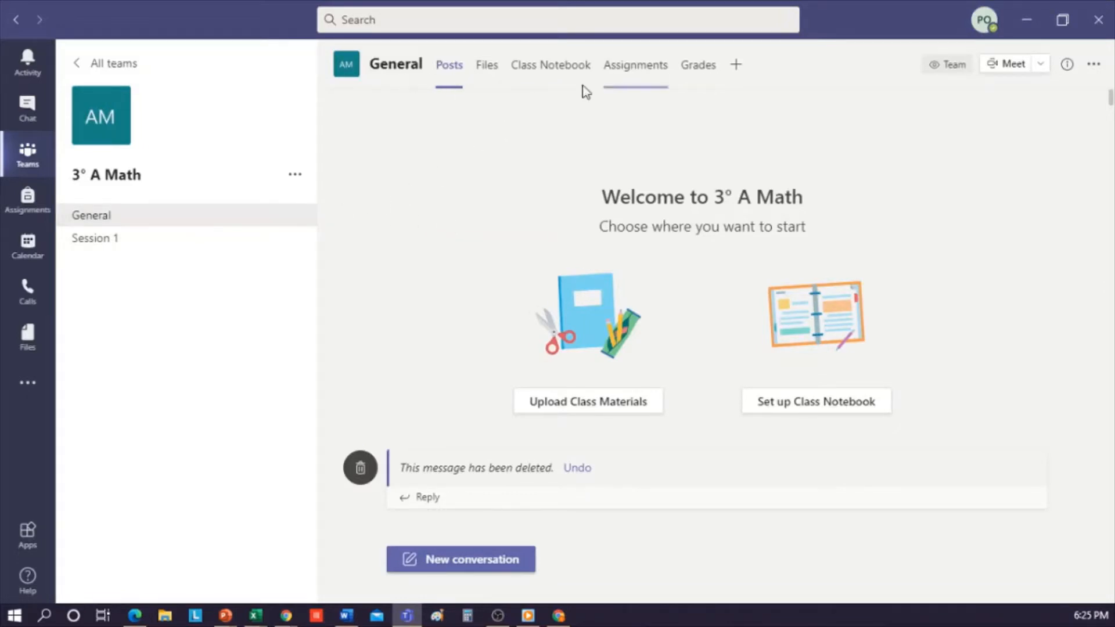
click(560, 66)
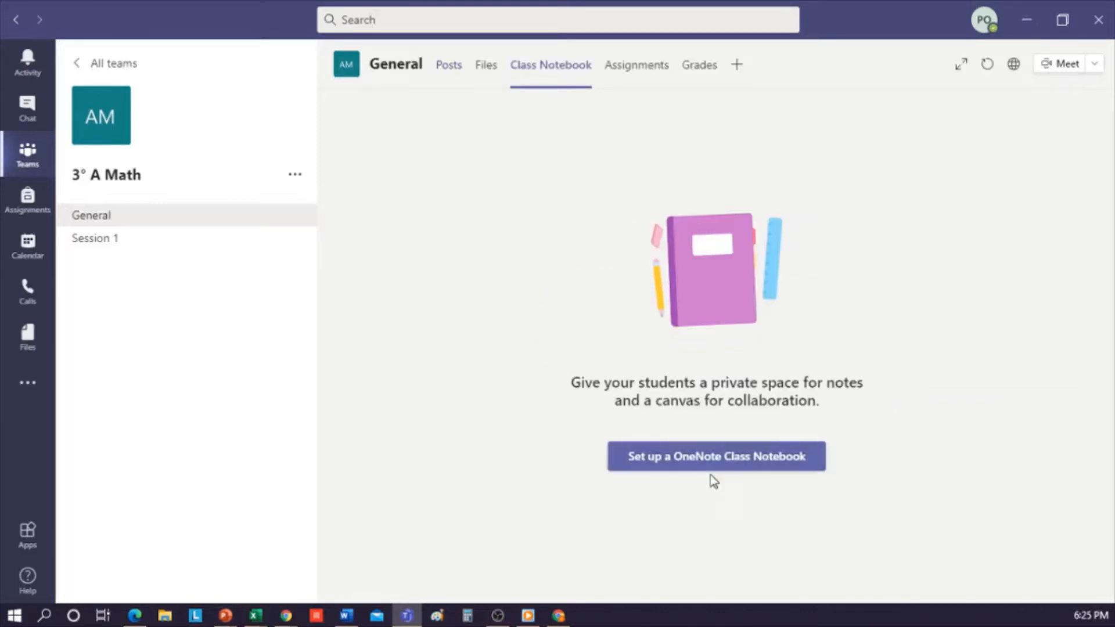
click(727, 475)
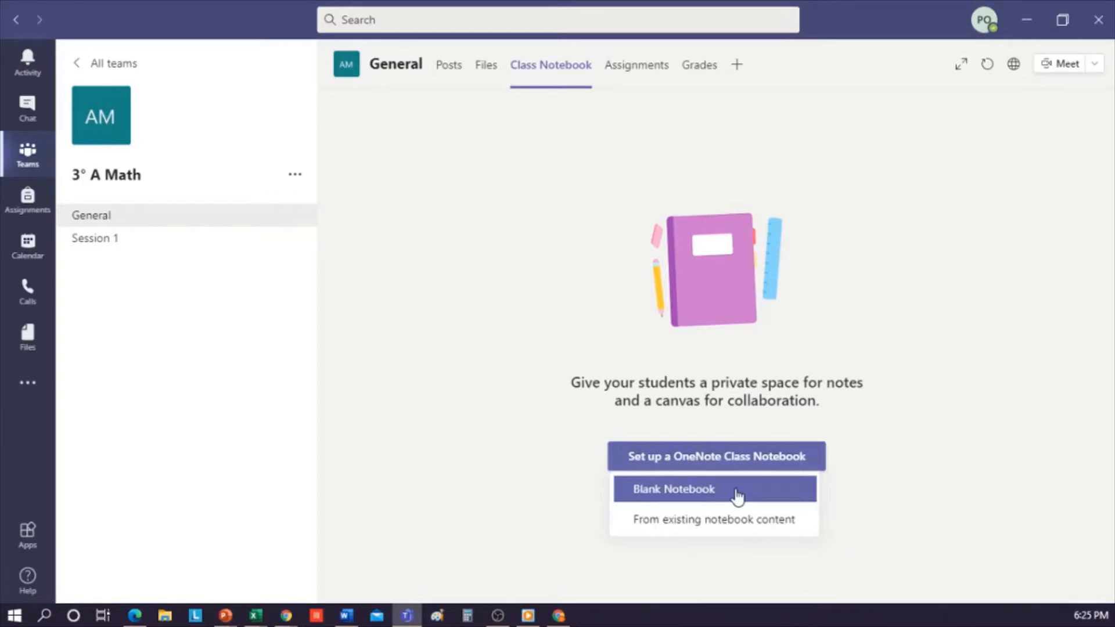
click(735, 493)
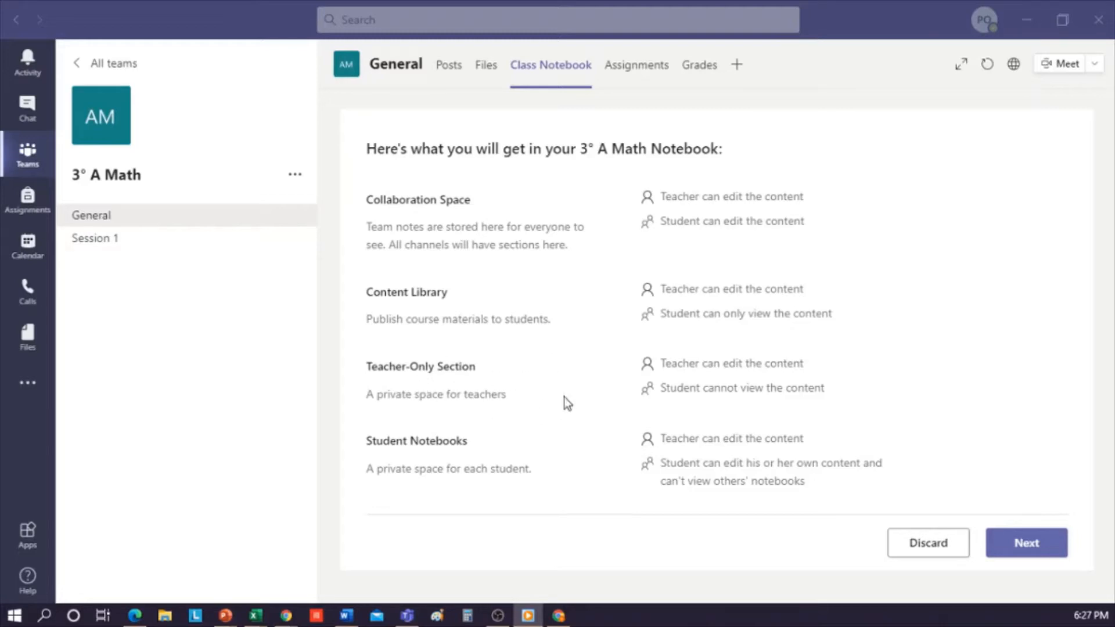
- Review the teacher and student permissions for the Content Library and the Teacher-Only Section
drag(668, 292, 839, 291)
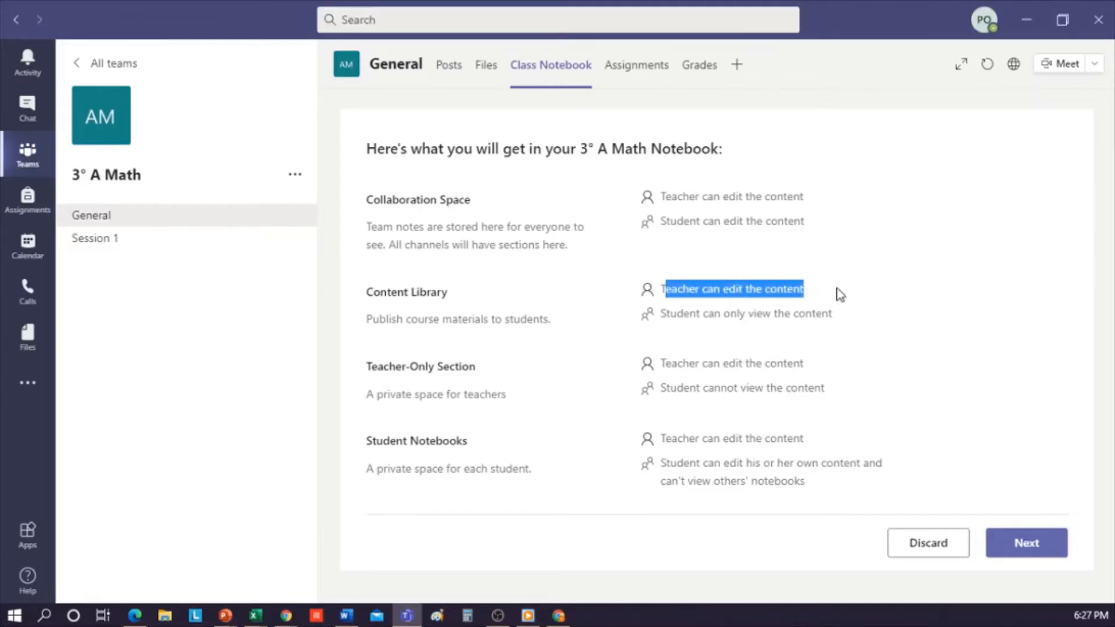
click(659, 313)
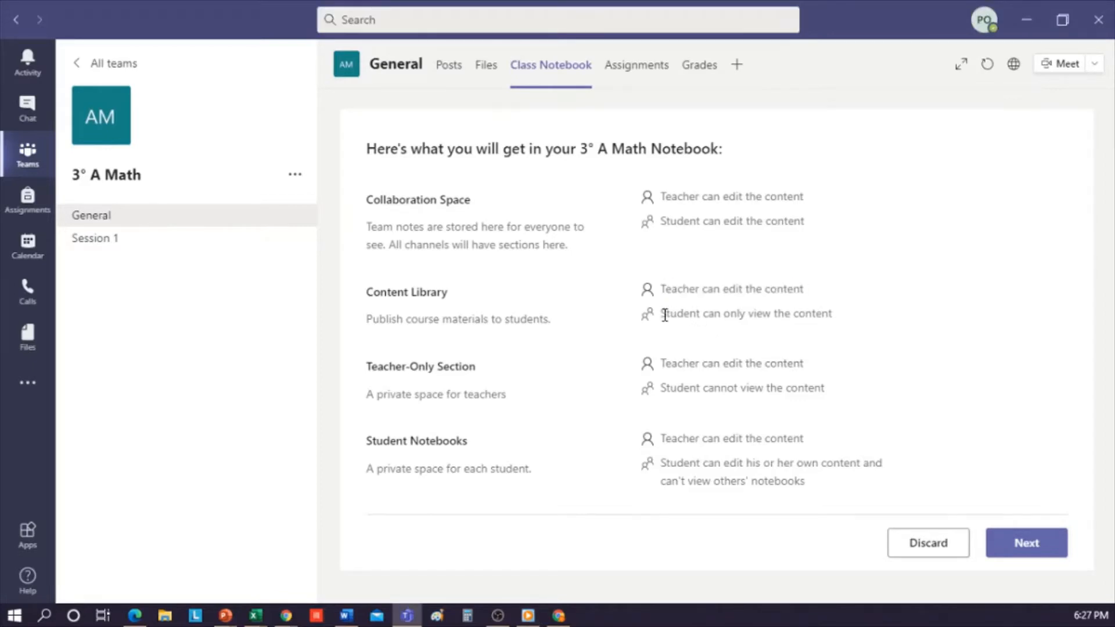
drag(661, 314, 841, 318)
click(768, 329)
drag(665, 364, 802, 362)
drag(665, 387, 823, 383)
click(630, 401)
- Continue to the student section setup and rename the Handouts section as Aha moments
click(1044, 544)
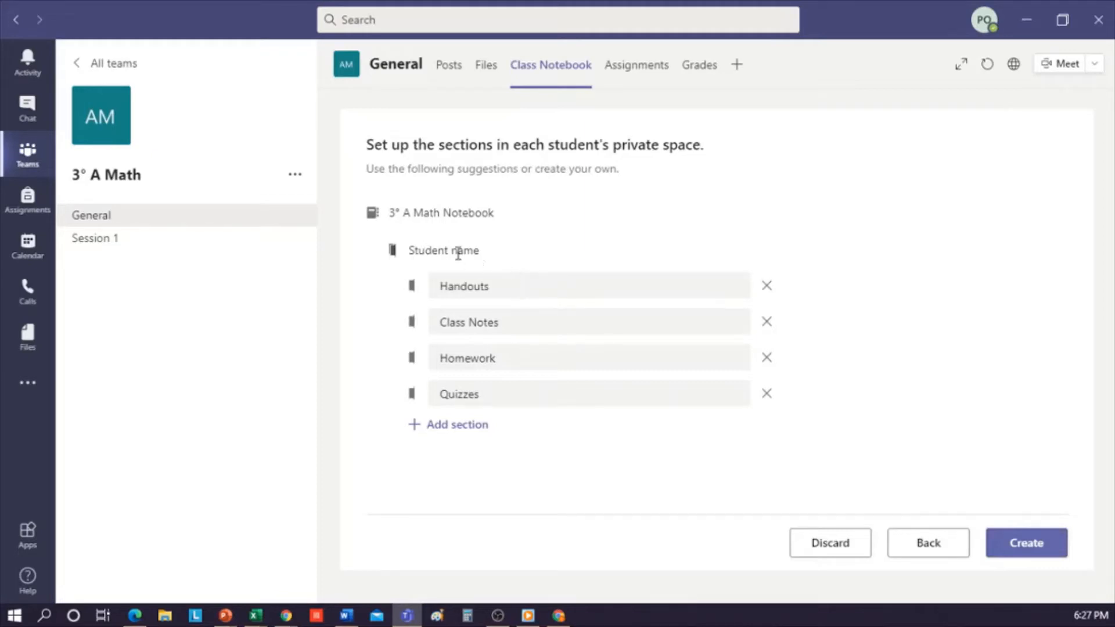
click(511, 290)
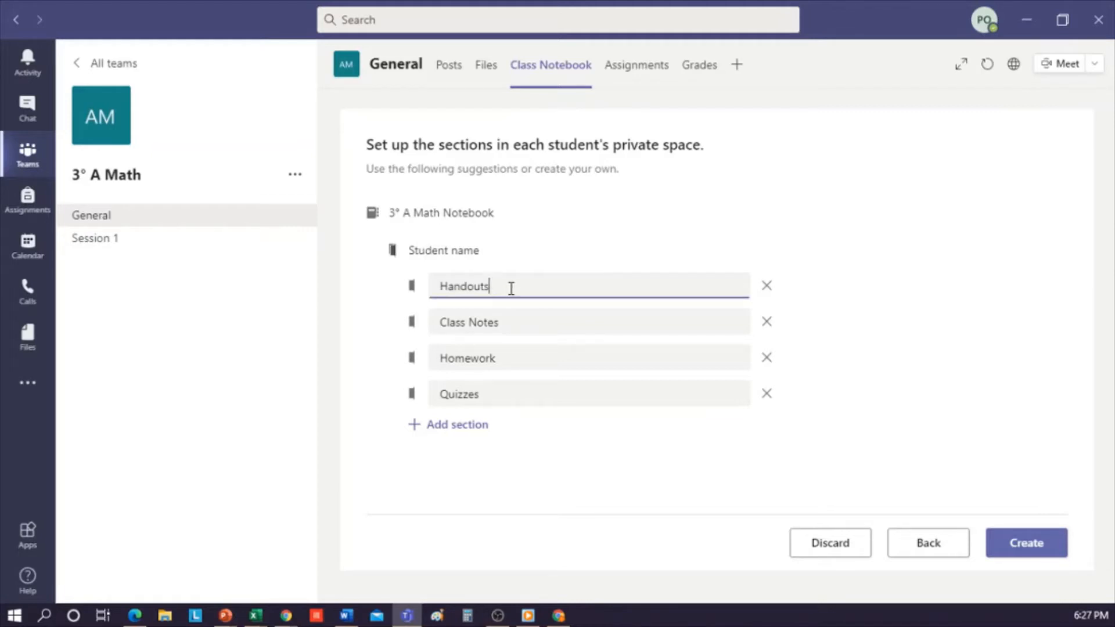
drag(511, 289, 437, 284)
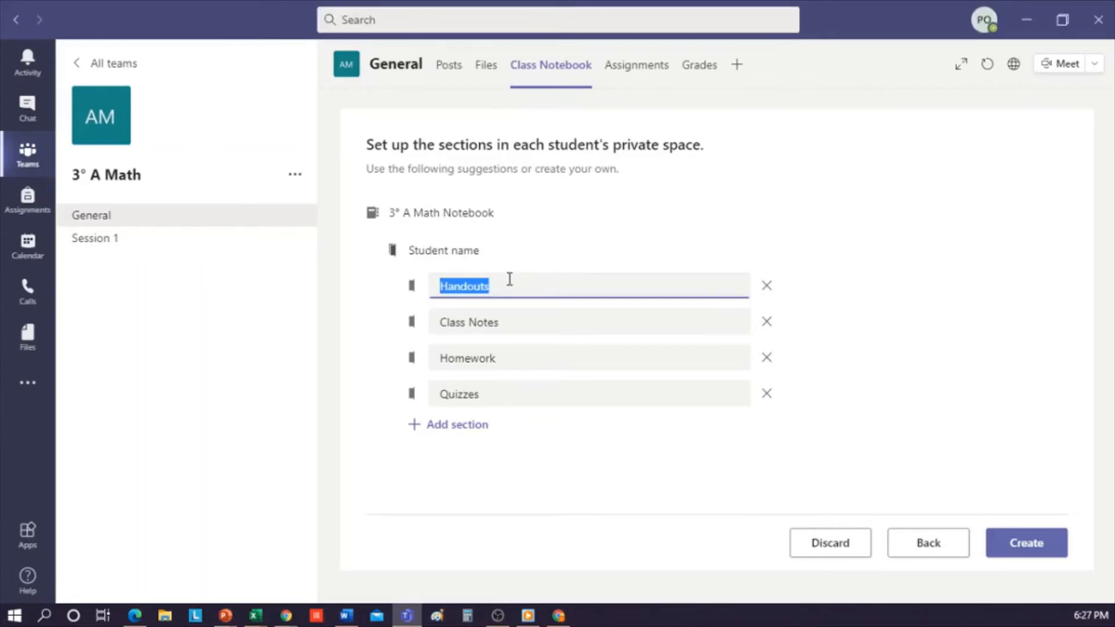
text(a)
key(BackSpace)
text(Ah)
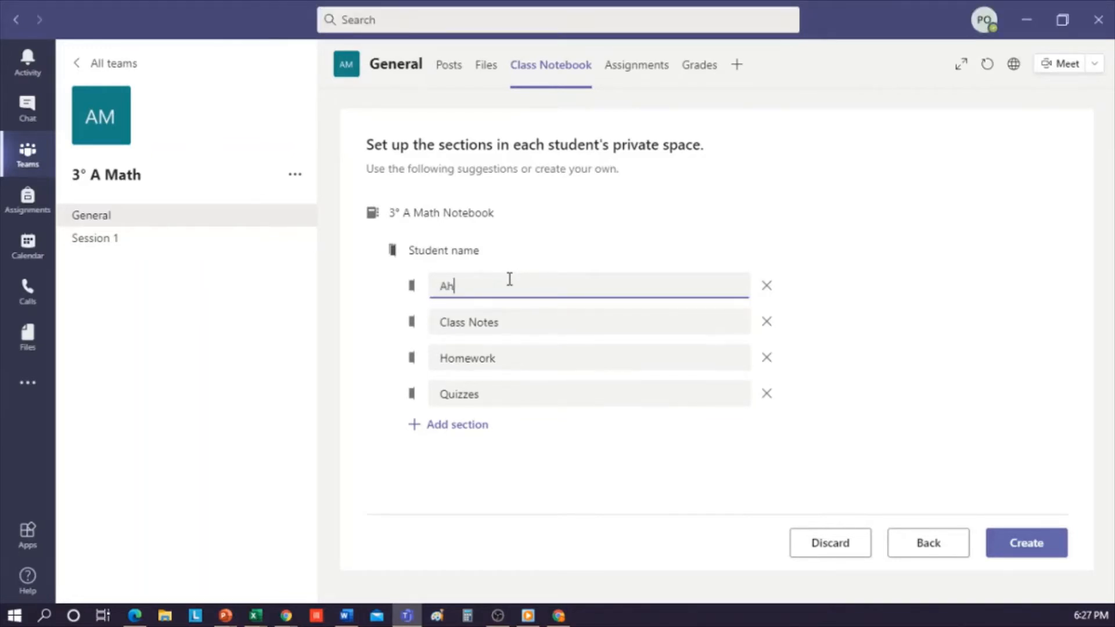
text(a moments)
- Remove the Class Notes section from the students' private space
click(525, 323)
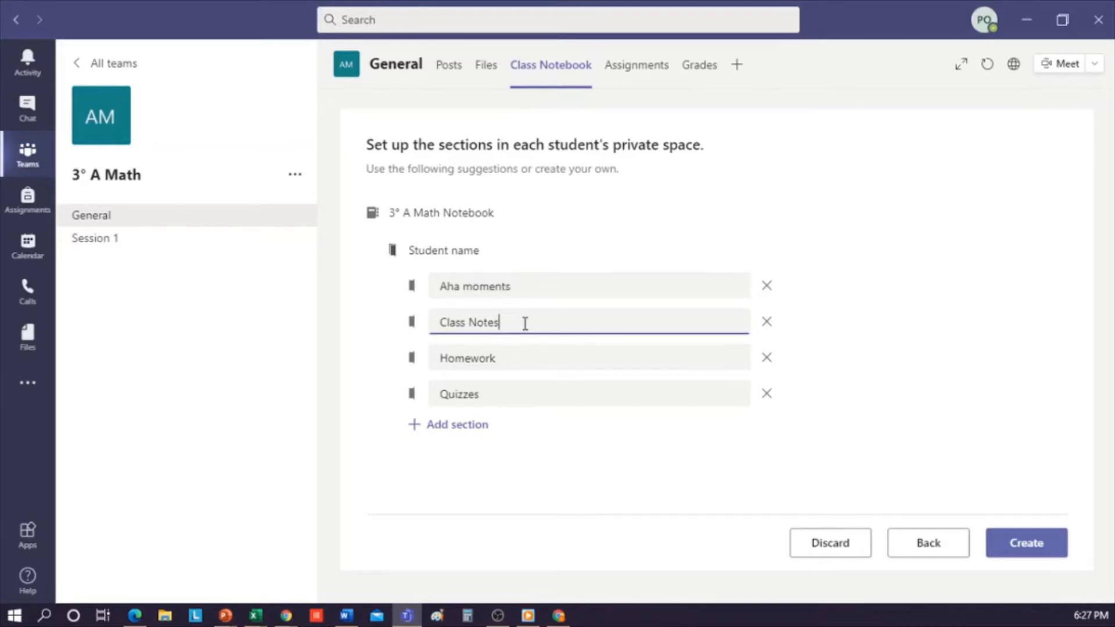
click(767, 323)
click(560, 322)
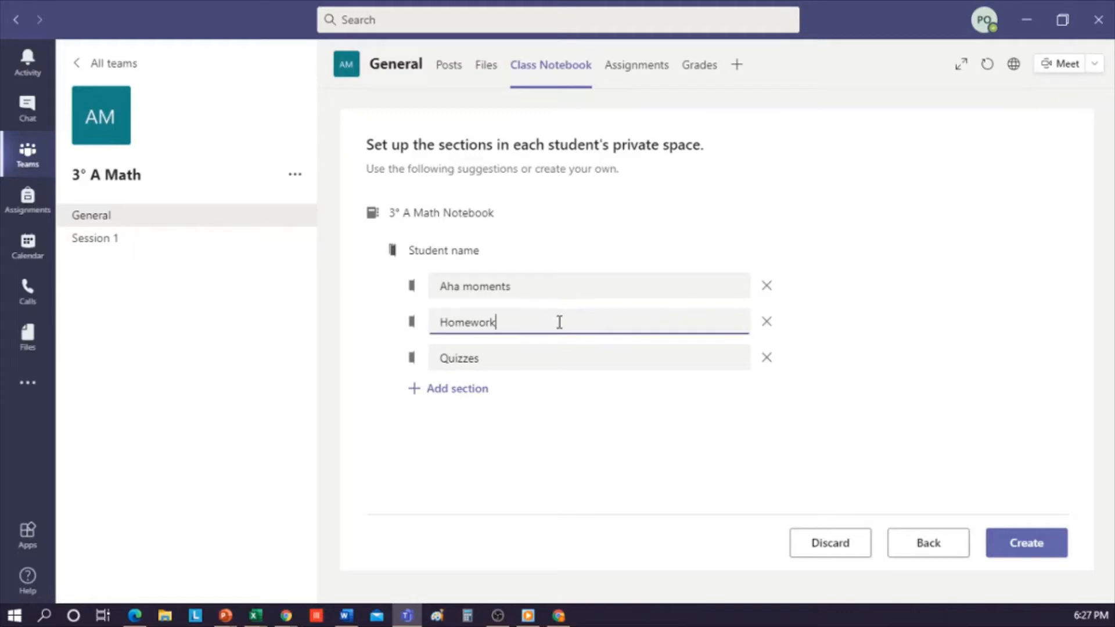
click(509, 359)
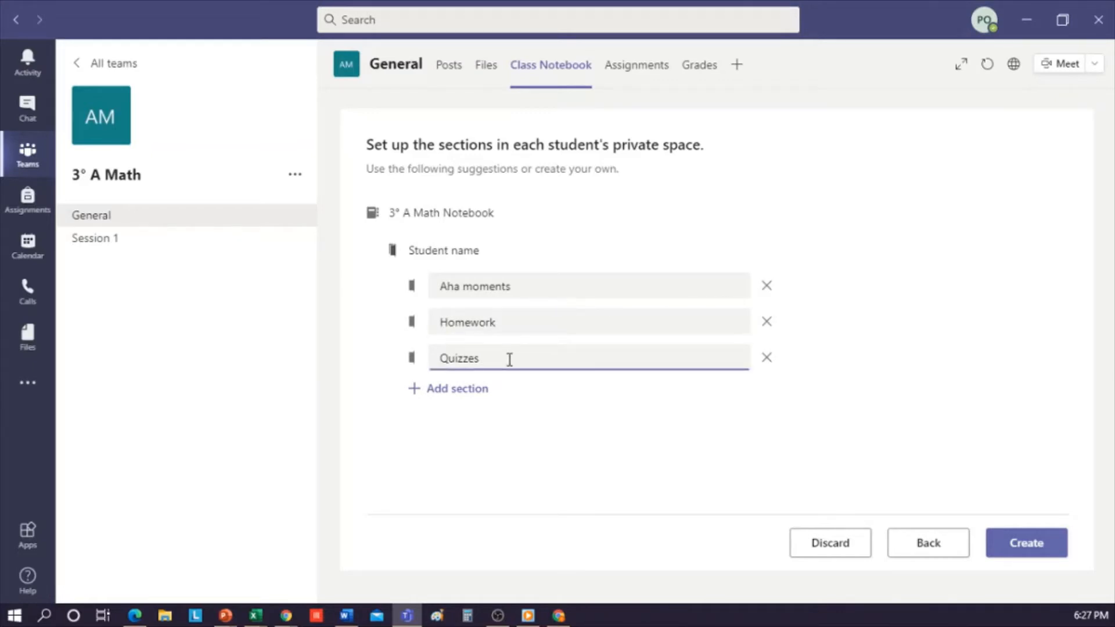
- Add and discard an extra section, and create the class notebook with Aha moments, Homework and Quizzes
click(439, 390)
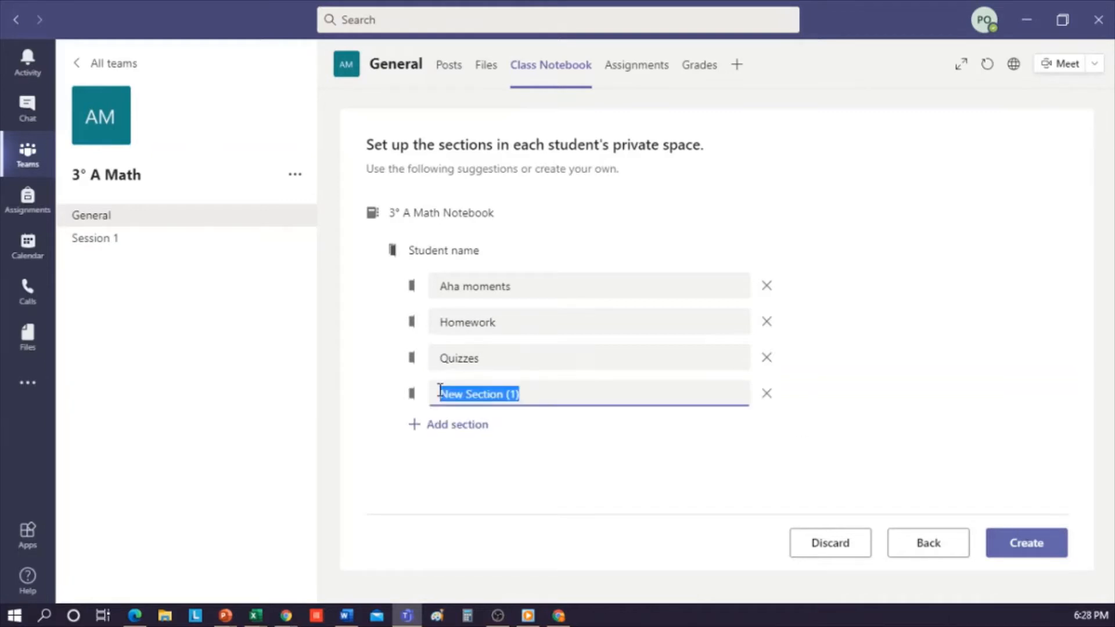
click(768, 395)
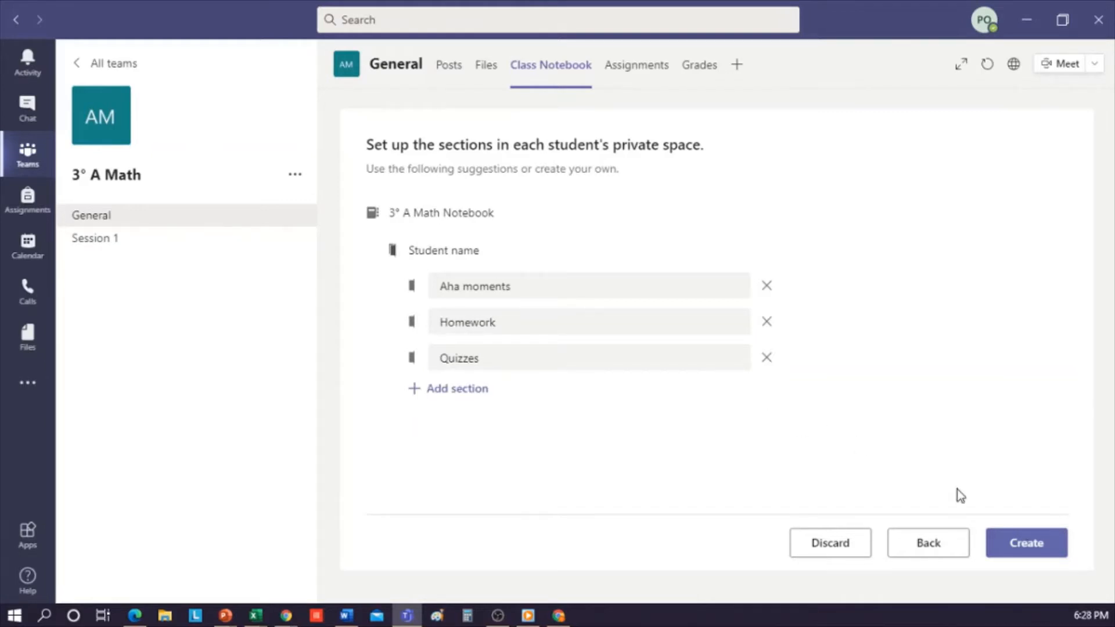
click(1034, 553)
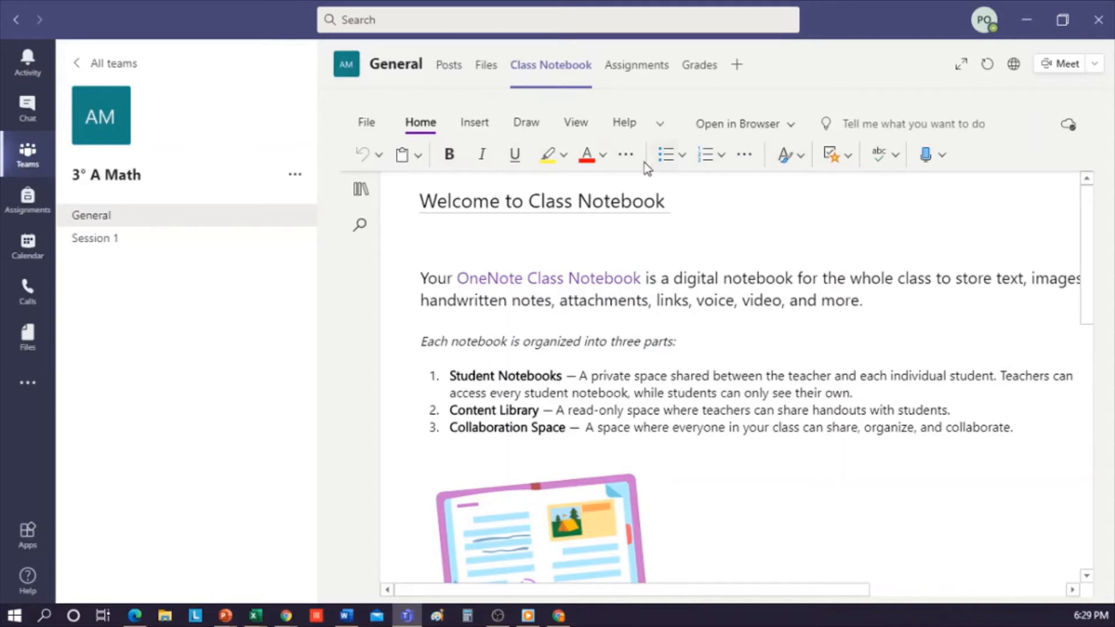
- Examine the additional font formatting options and the available font sizes for the notebook's text
click(626, 156)
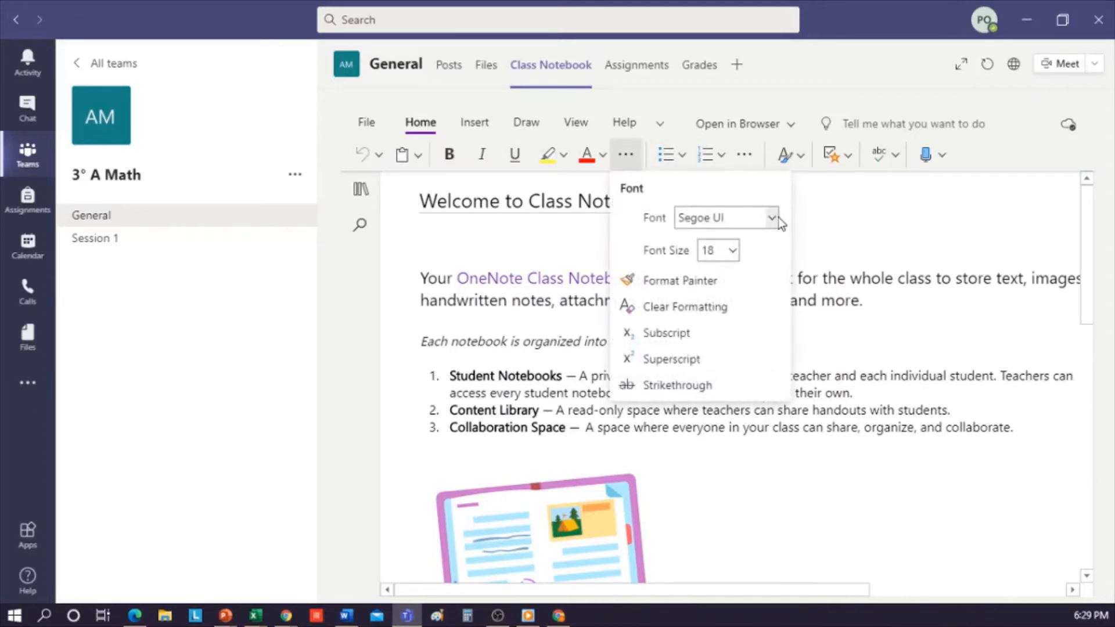
click(733, 251)
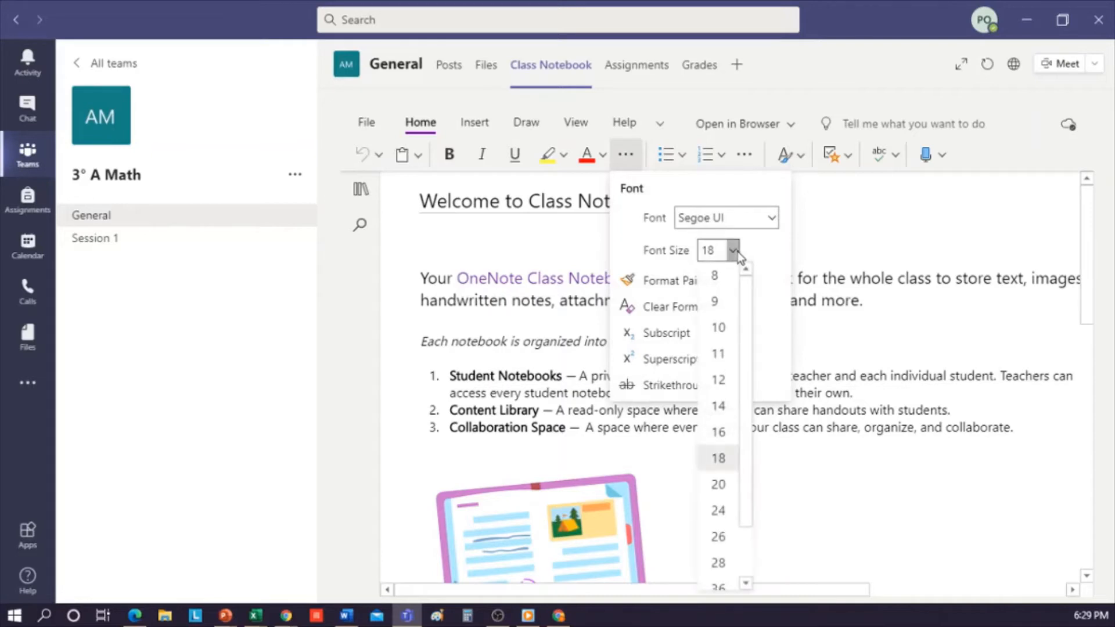
click(734, 251)
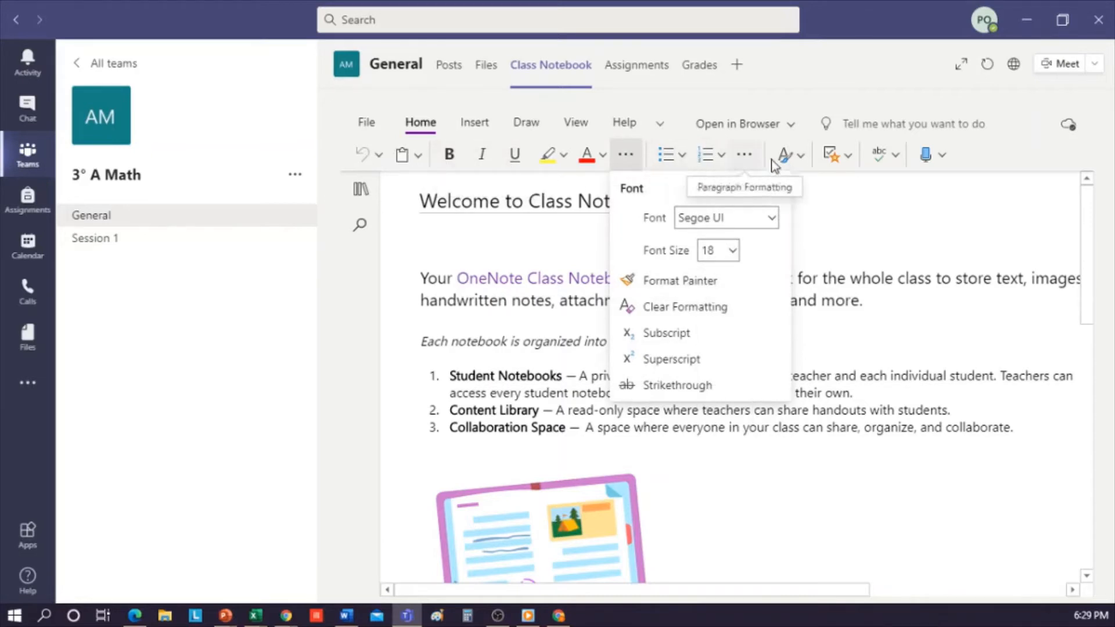
click(854, 194)
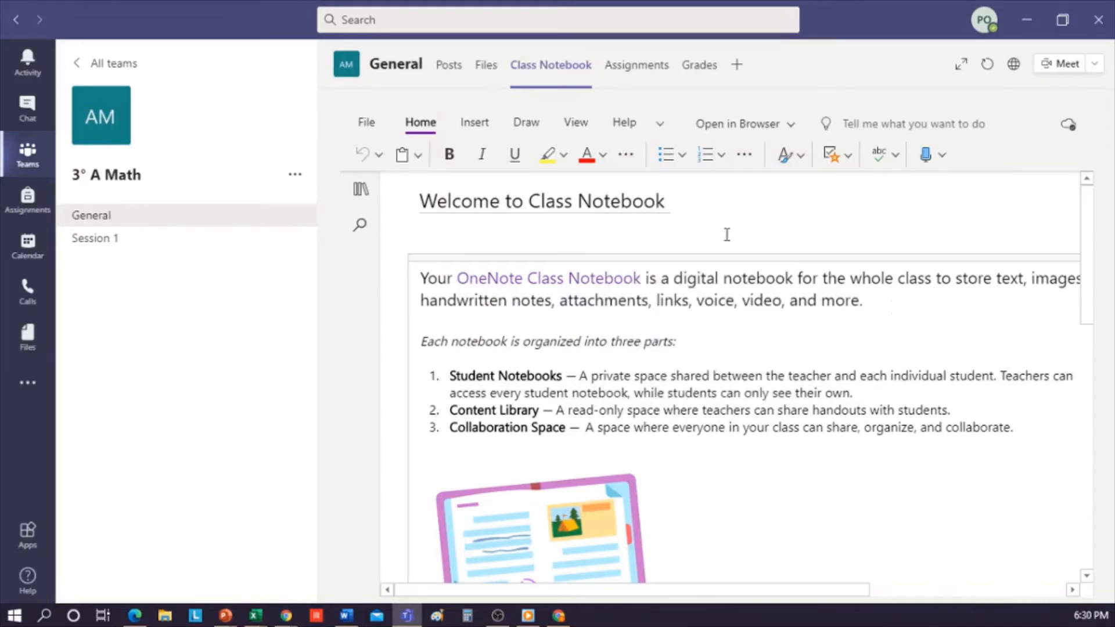
- Look through what can be inserted in a page, including files, pictures, emojis, add-ins, forms and stickers
click(486, 124)
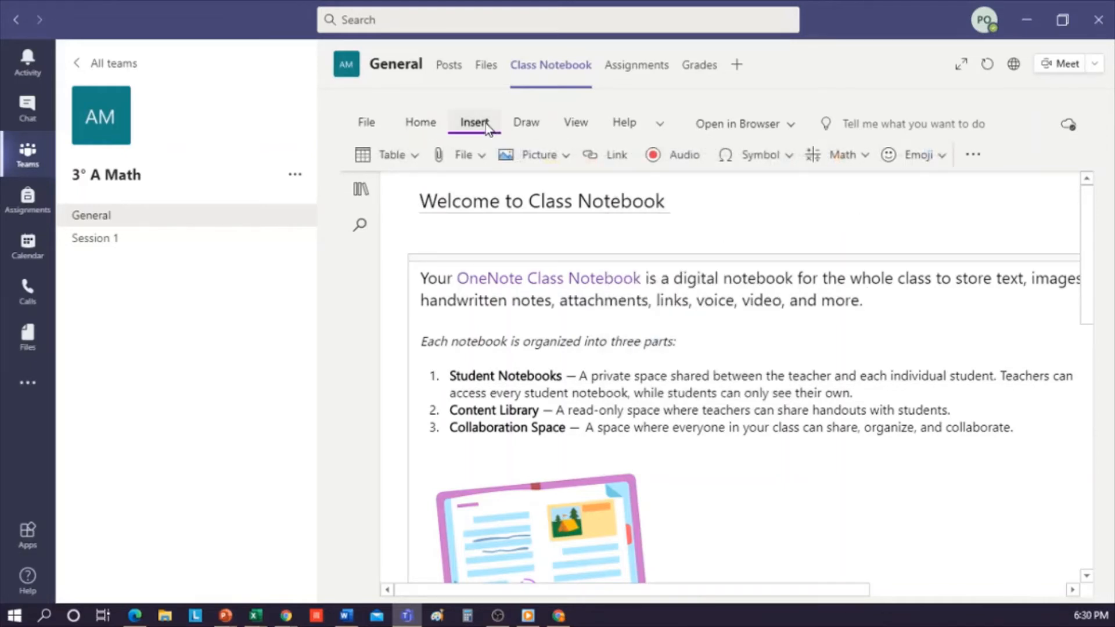
click(479, 161)
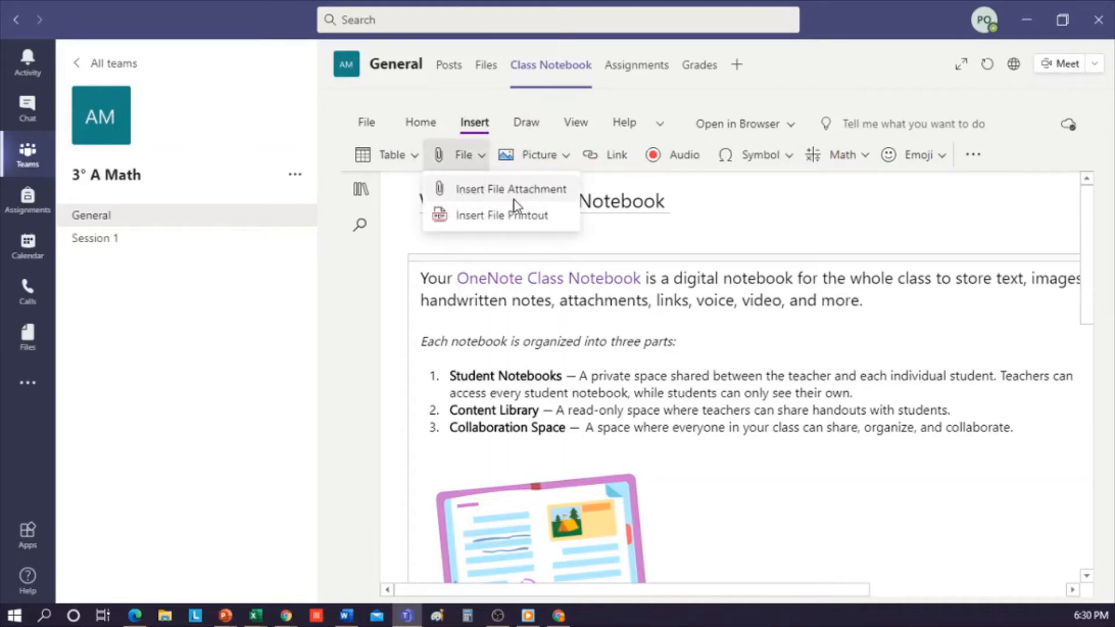
click(564, 156)
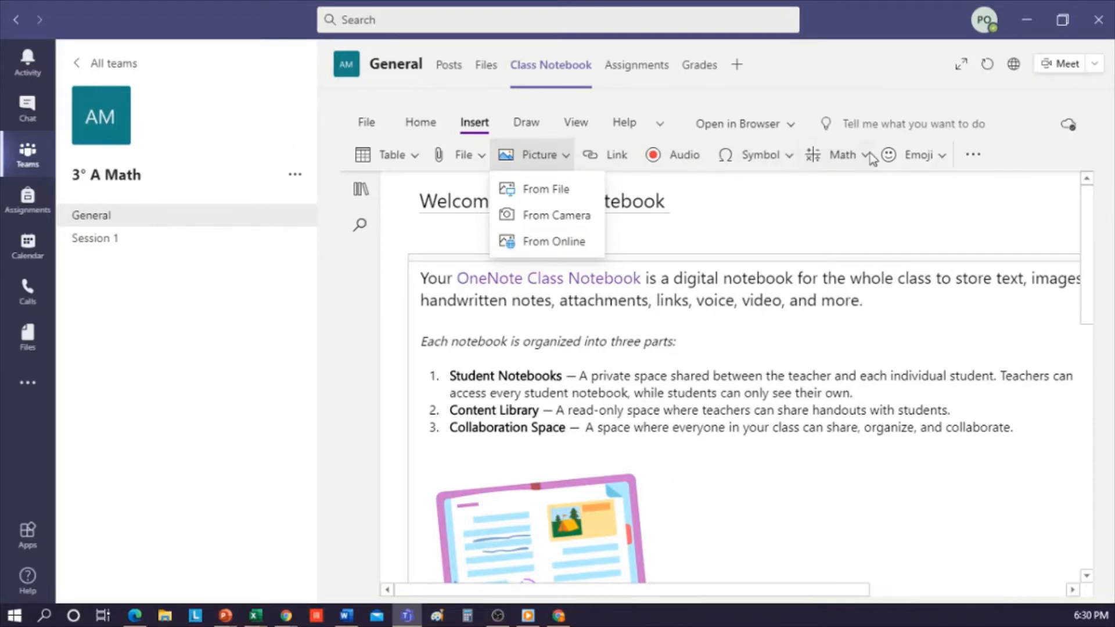
click(940, 156)
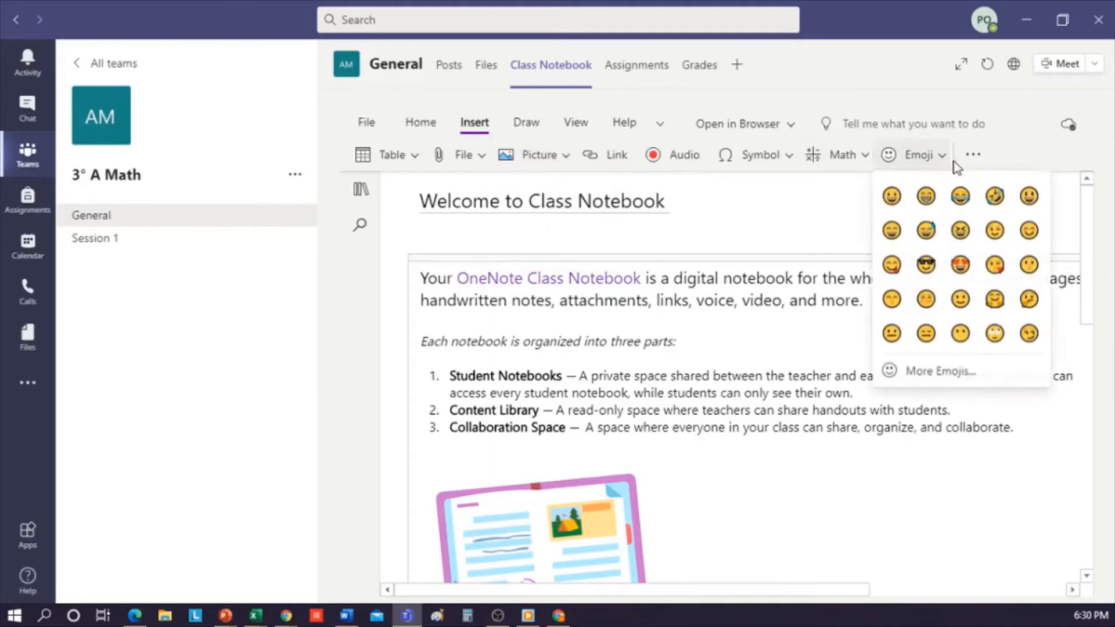
click(980, 156)
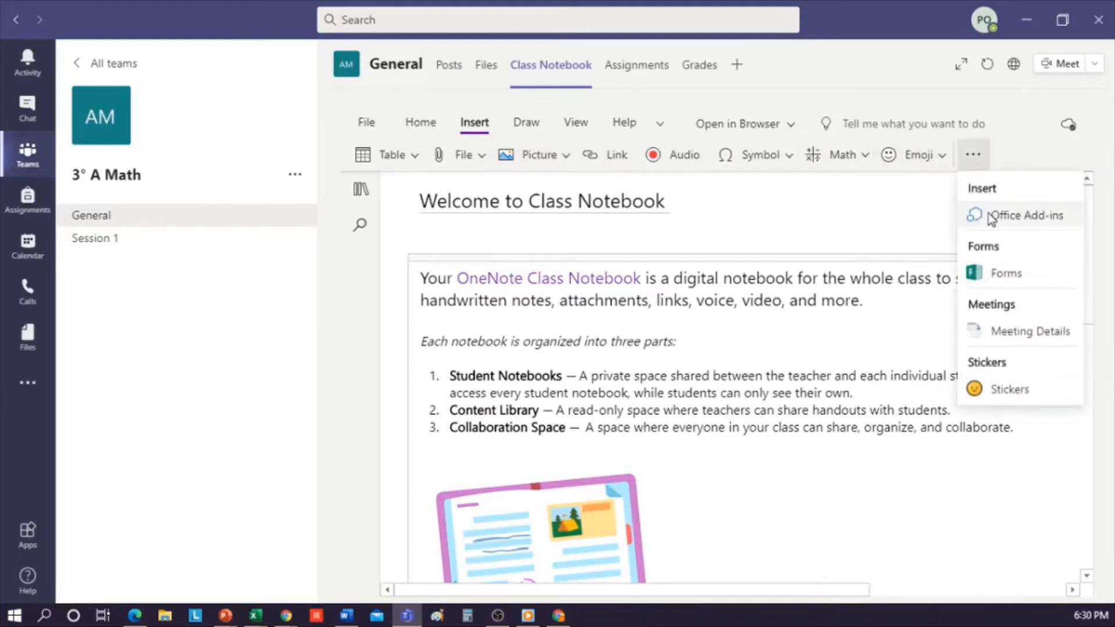
click(883, 308)
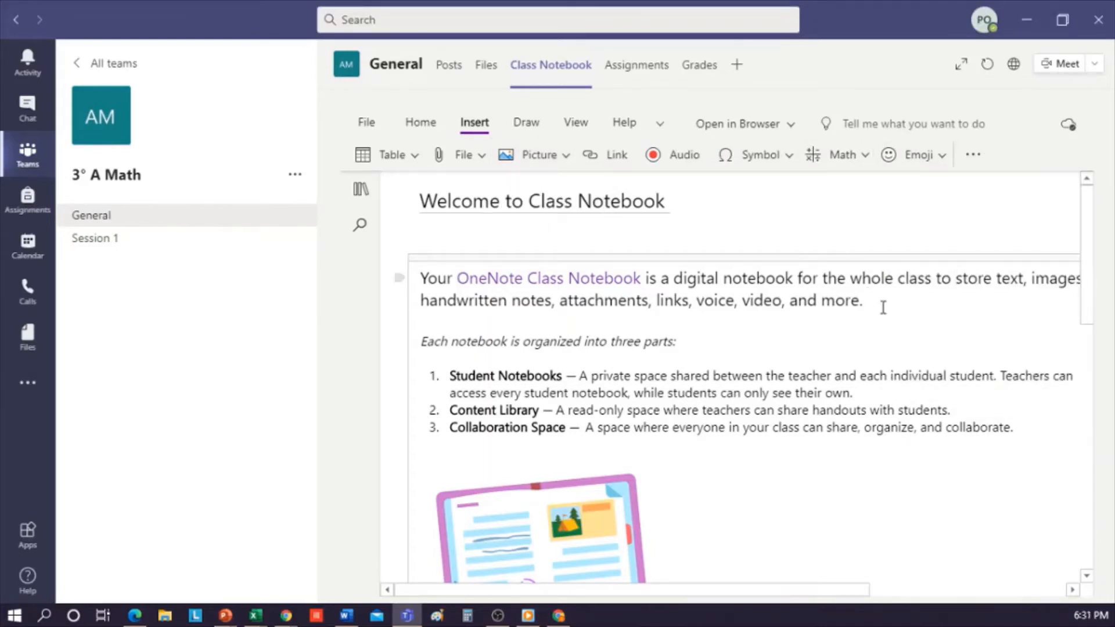
- Review the drawing tools, the view tools and the options for opening the notebook in the browser or desktop app
click(527, 124)
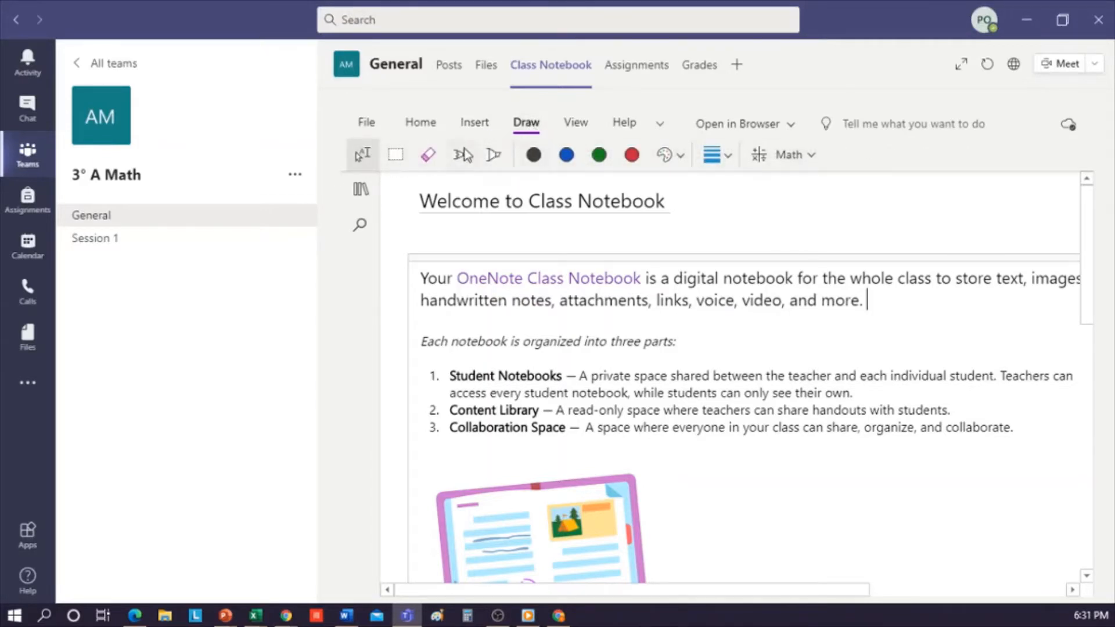
click(580, 127)
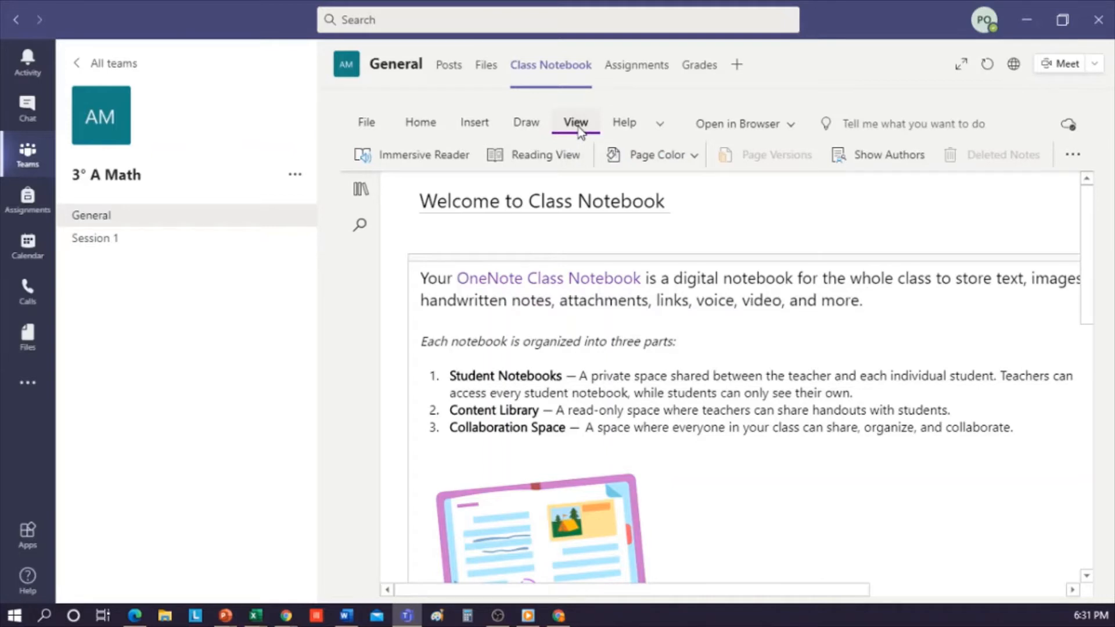
click(786, 127)
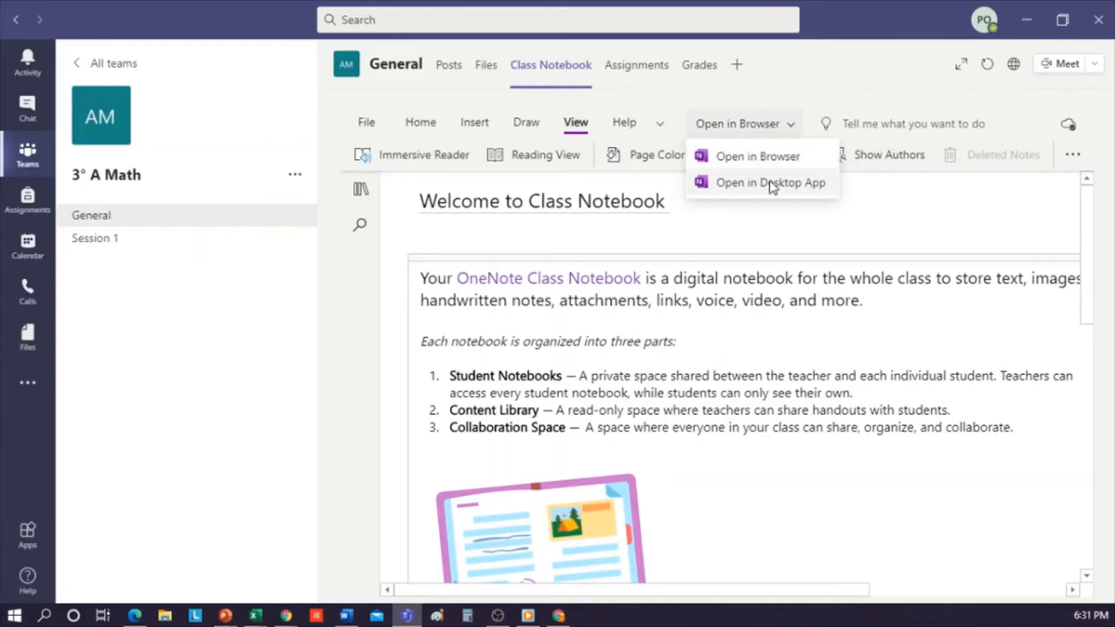
click(737, 156)
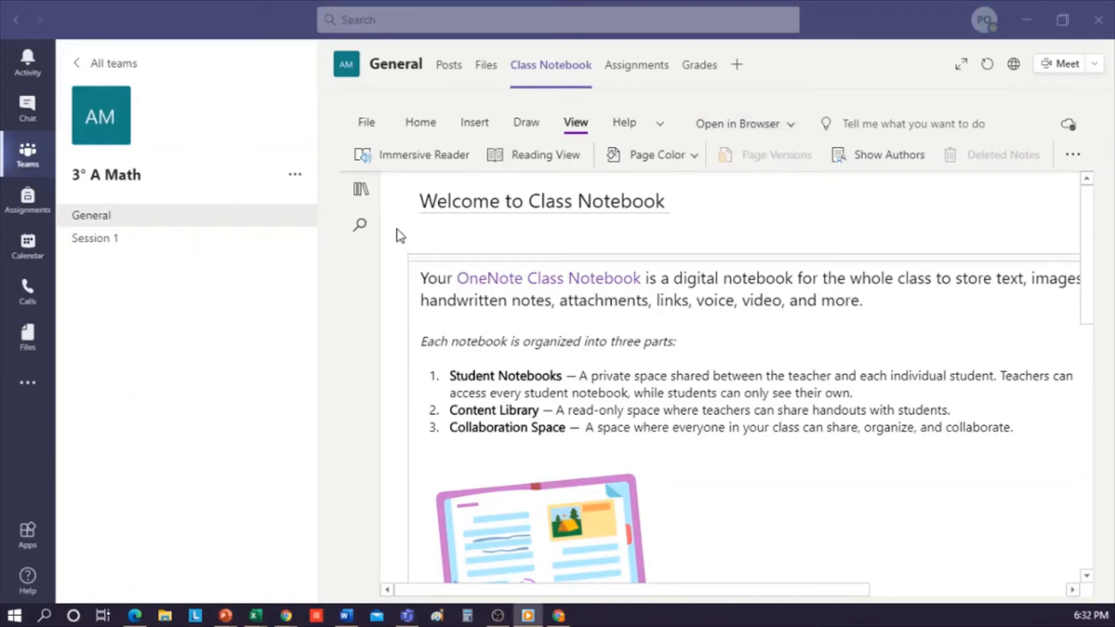
- Show the notebook's list of sections and pages
click(360, 189)
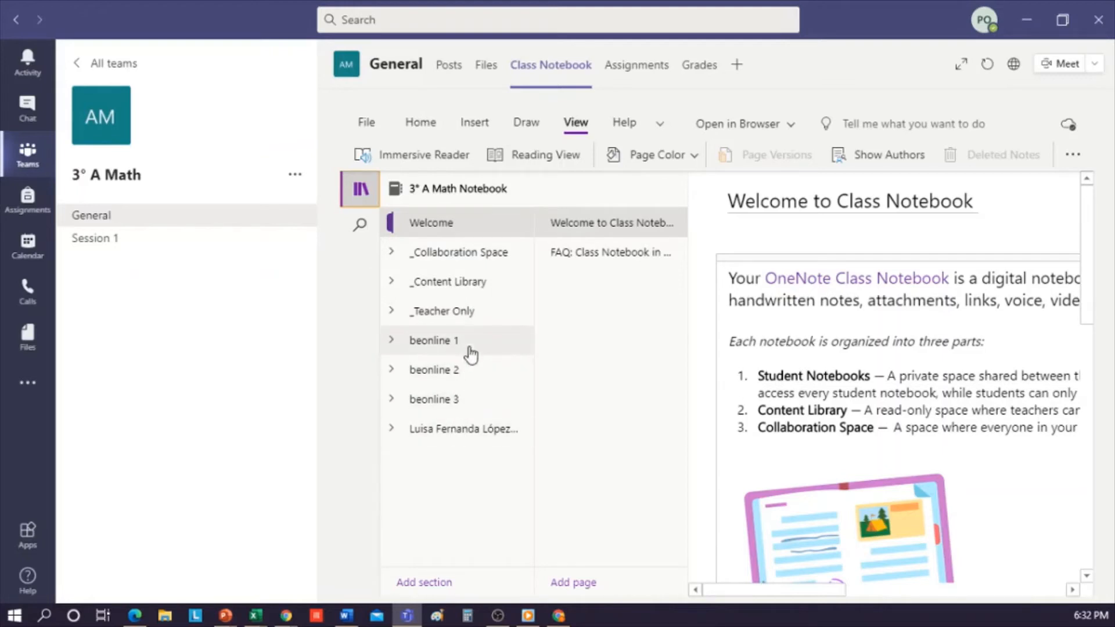
- Expand the beonline 1 sections and open the page "Getting Started with the Content Library" in the Content Library
click(393, 342)
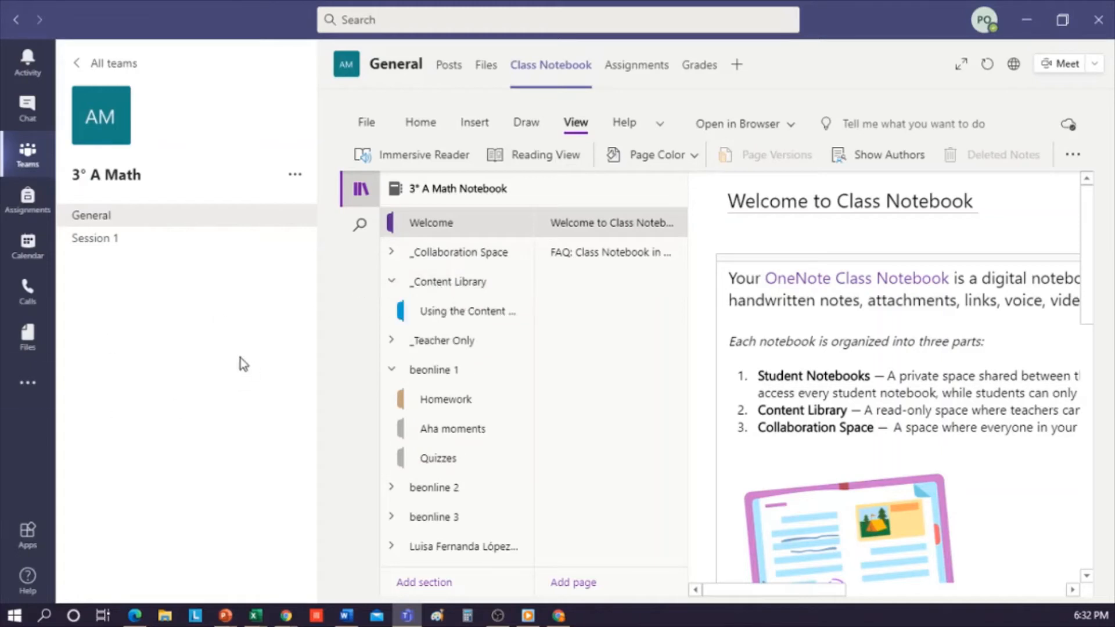
click(447, 311)
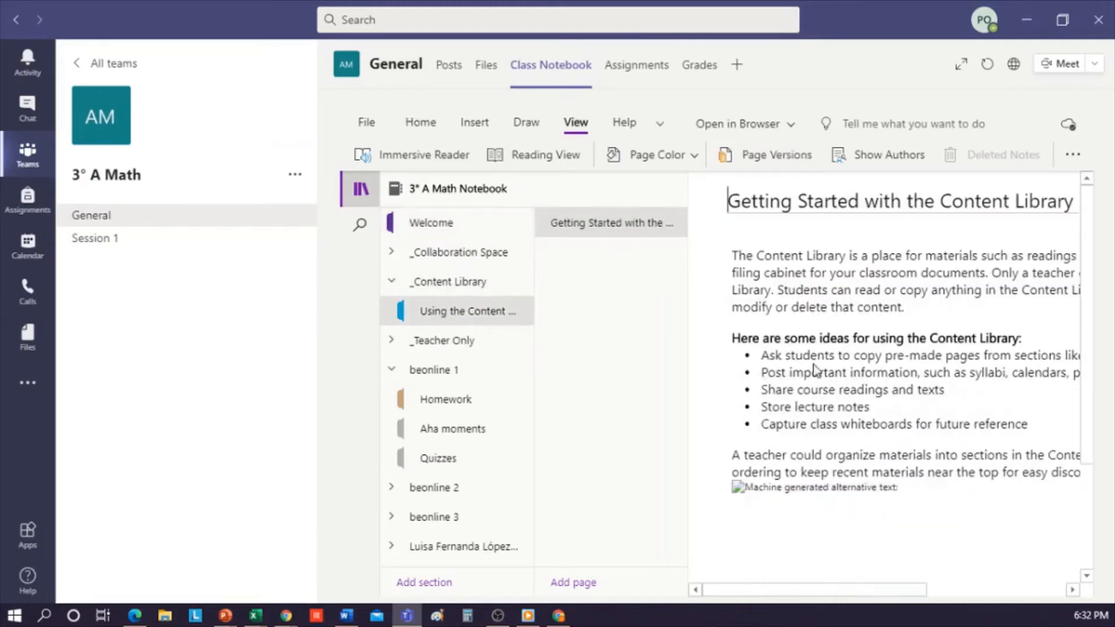
click(847, 581)
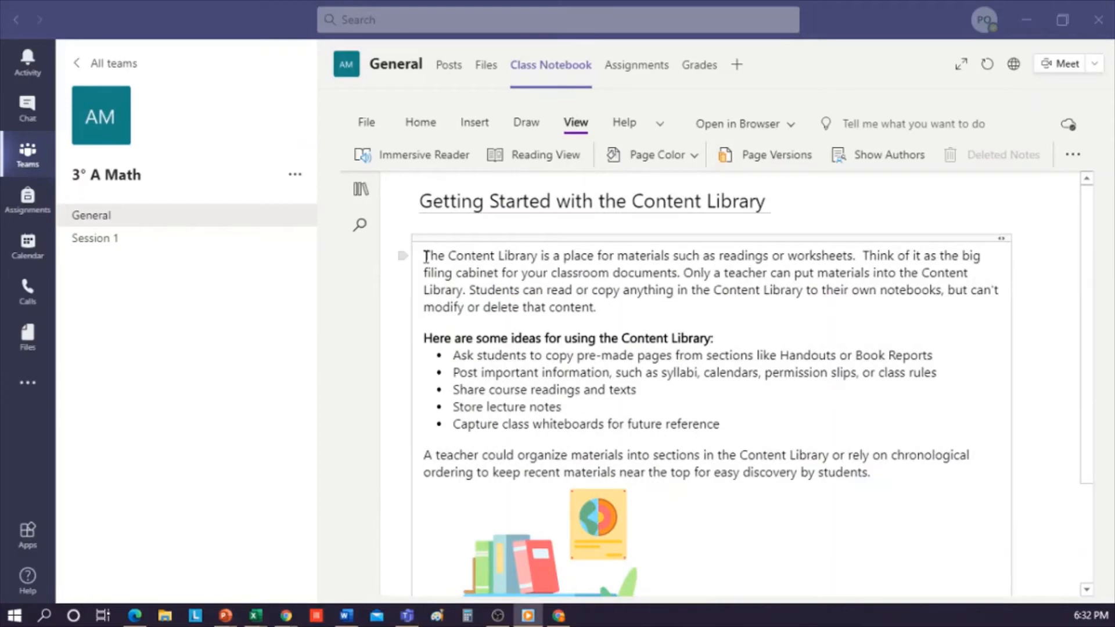
- Replace the page's default text and picture with "Hi guys! I would like you to do these exercises, and take a look at this theory"
click(426, 256)
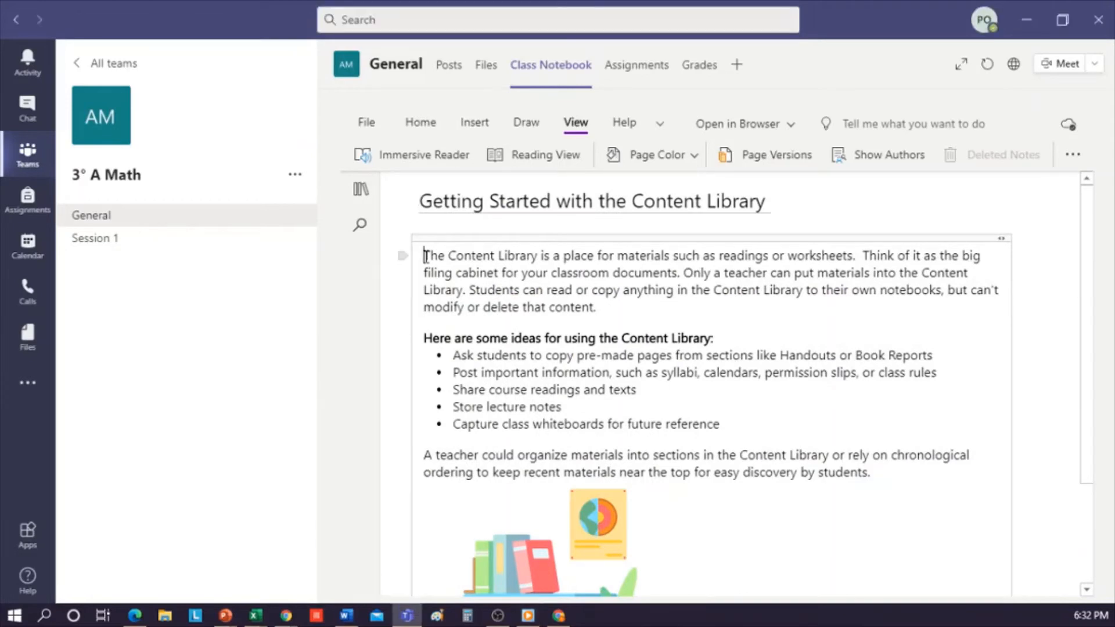
drag(427, 256, 668, 596)
click(727, 589)
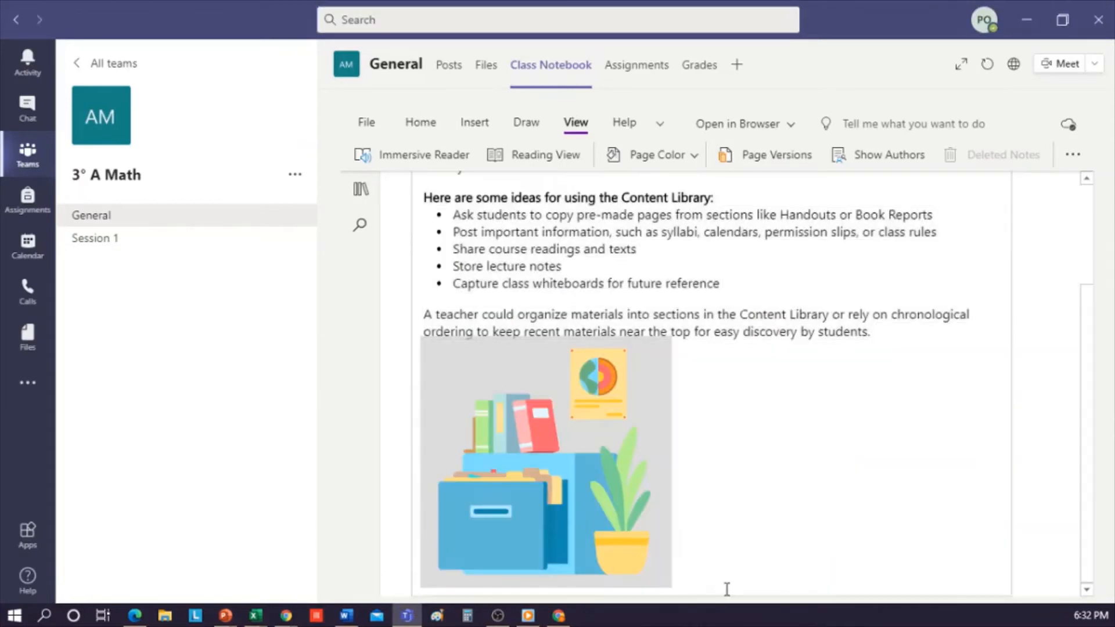
key(Delete)
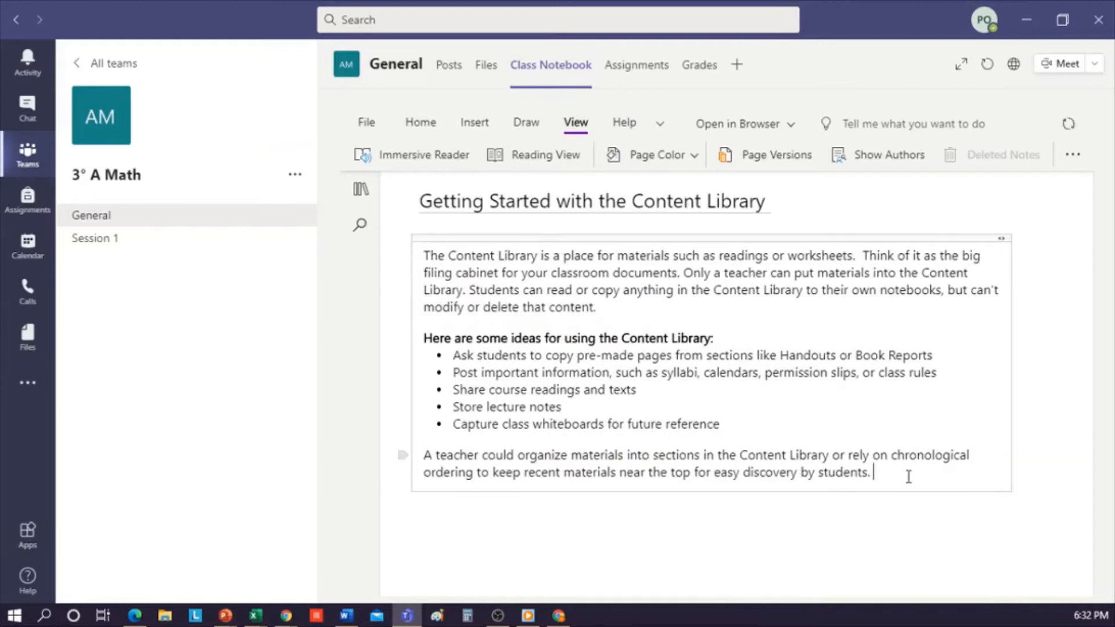
drag(874, 472, 431, 251)
key(Delete)
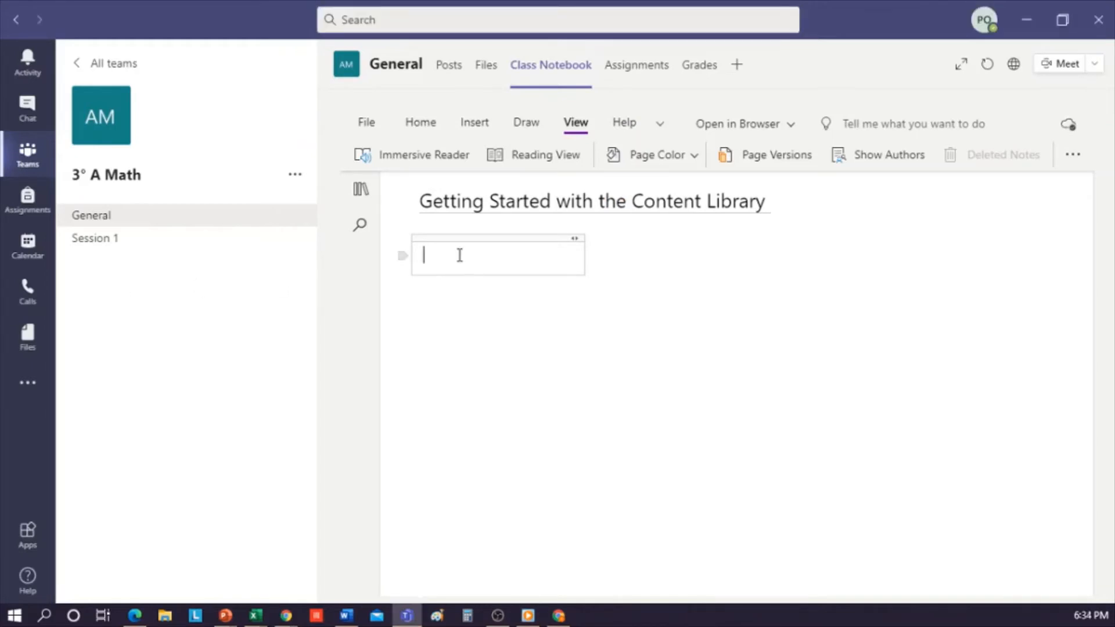
text(Hi guys! I would like you to do these exercises, and take a look at this theory)
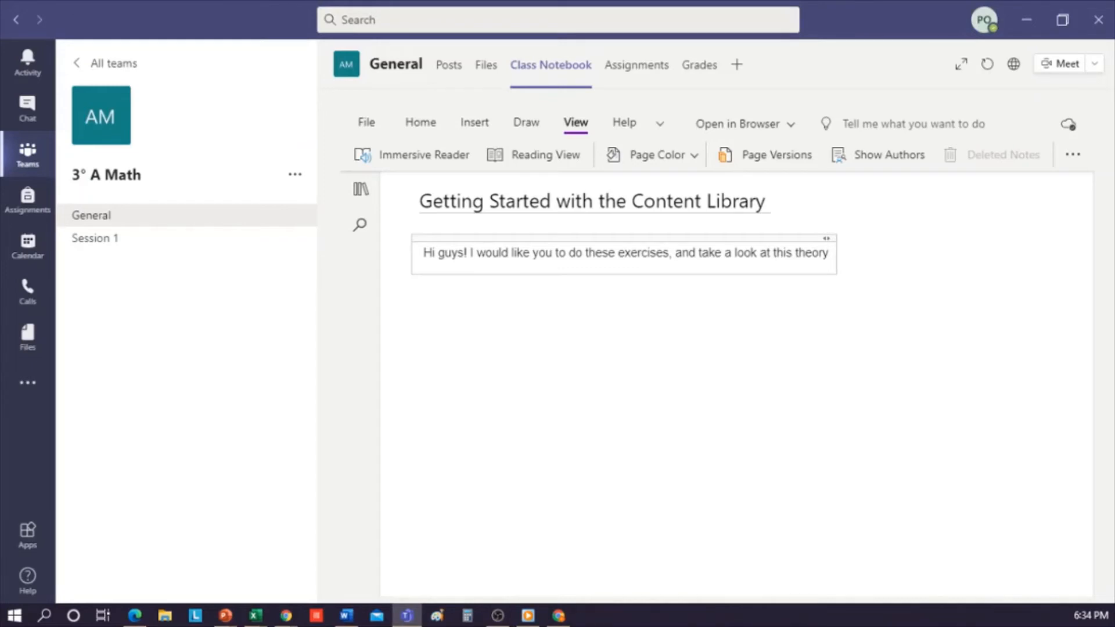
- Switch to the student's Teams session in the browser, decline desktop notifications and open the Class Notebook of the 3° A Math team
key(alt+Tab)
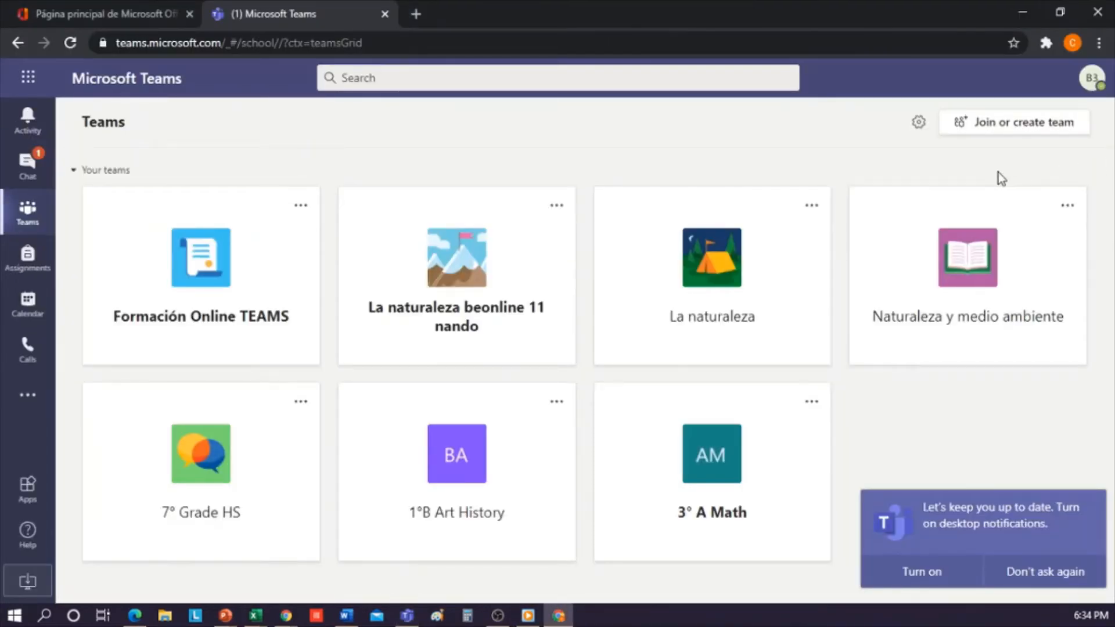
click(720, 476)
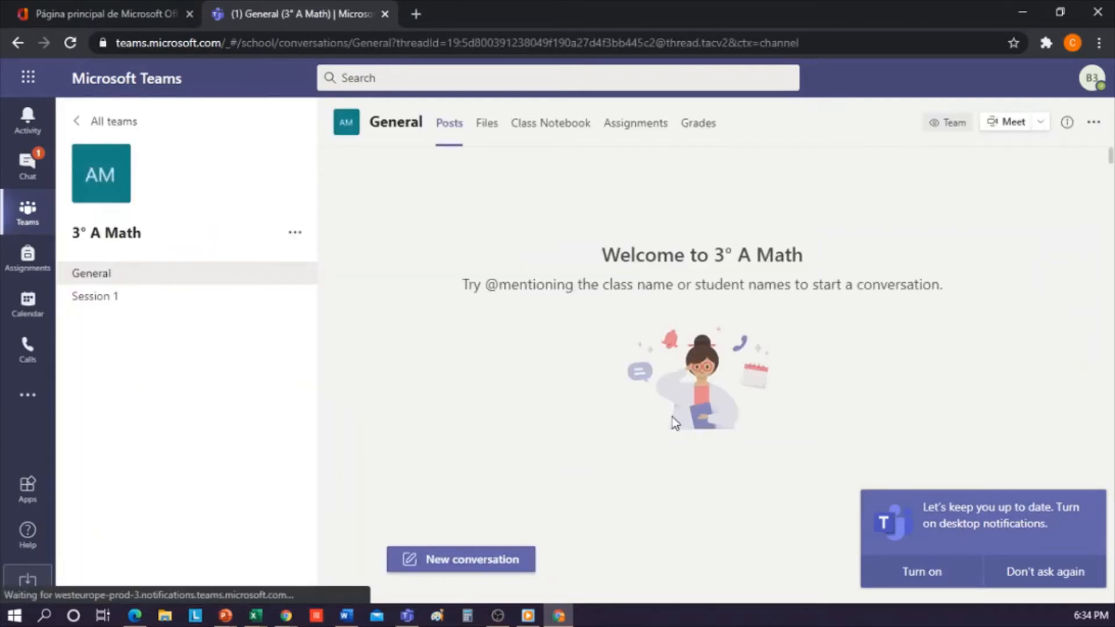
click(547, 123)
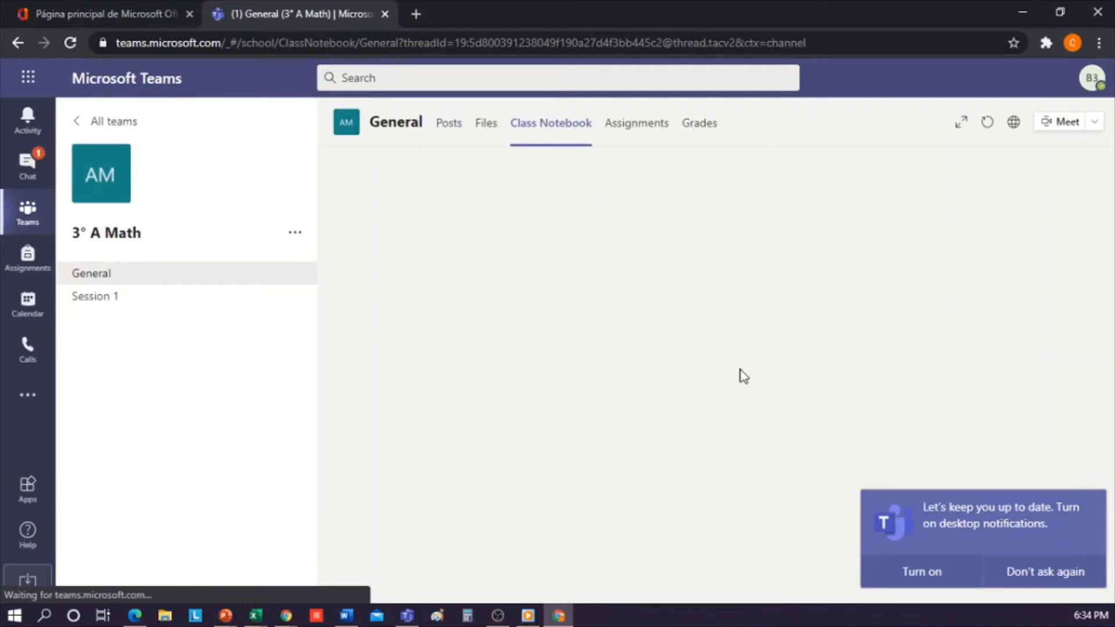
click(1059, 573)
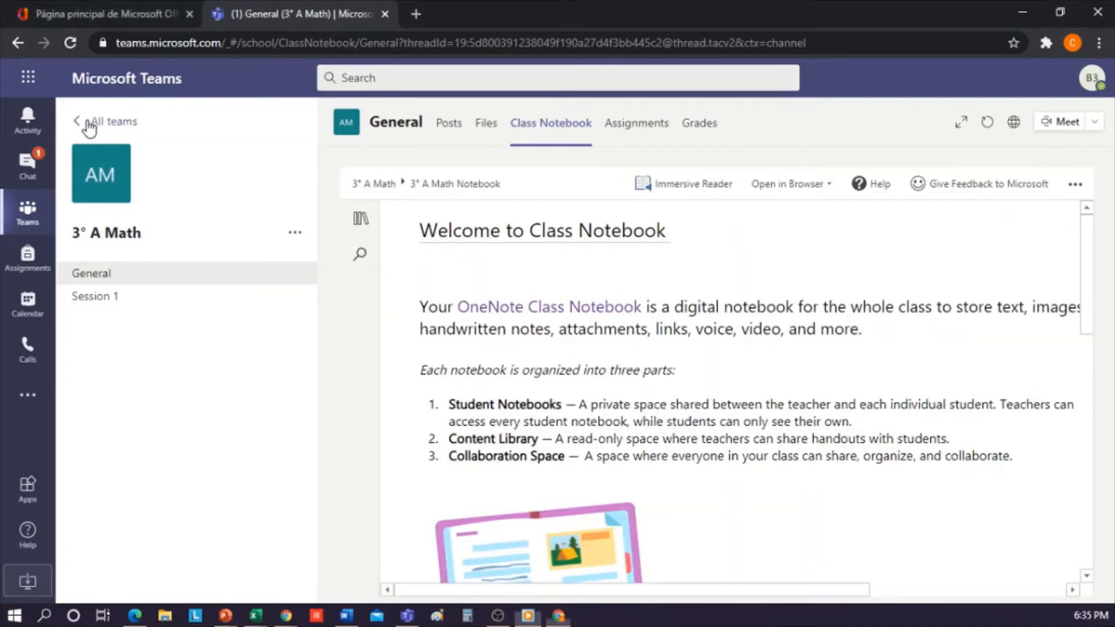
click(96, 121)
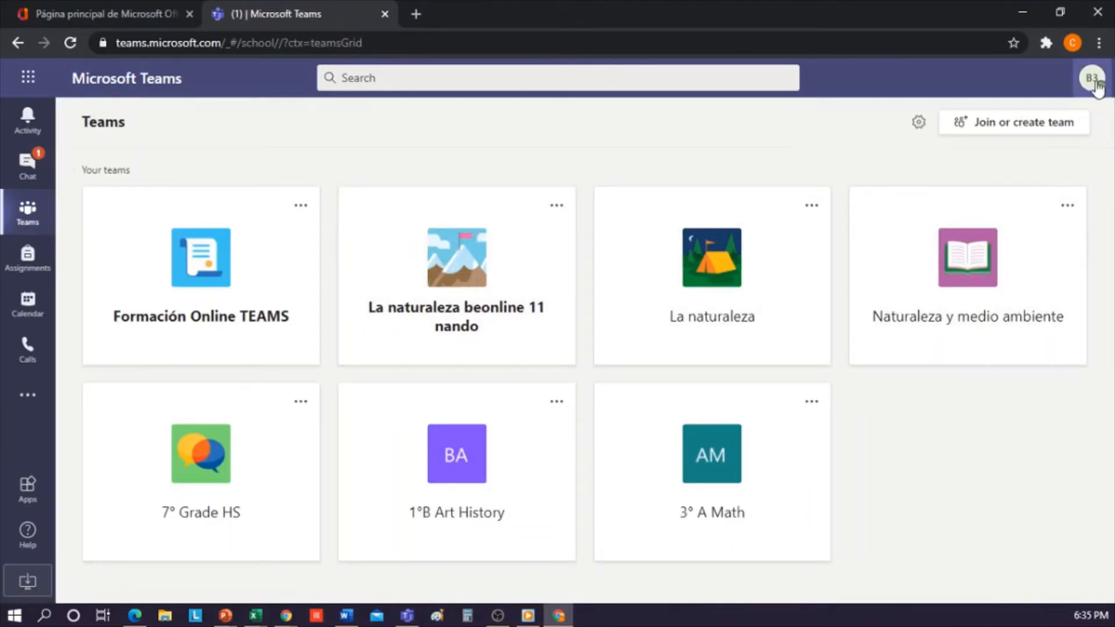
click(741, 478)
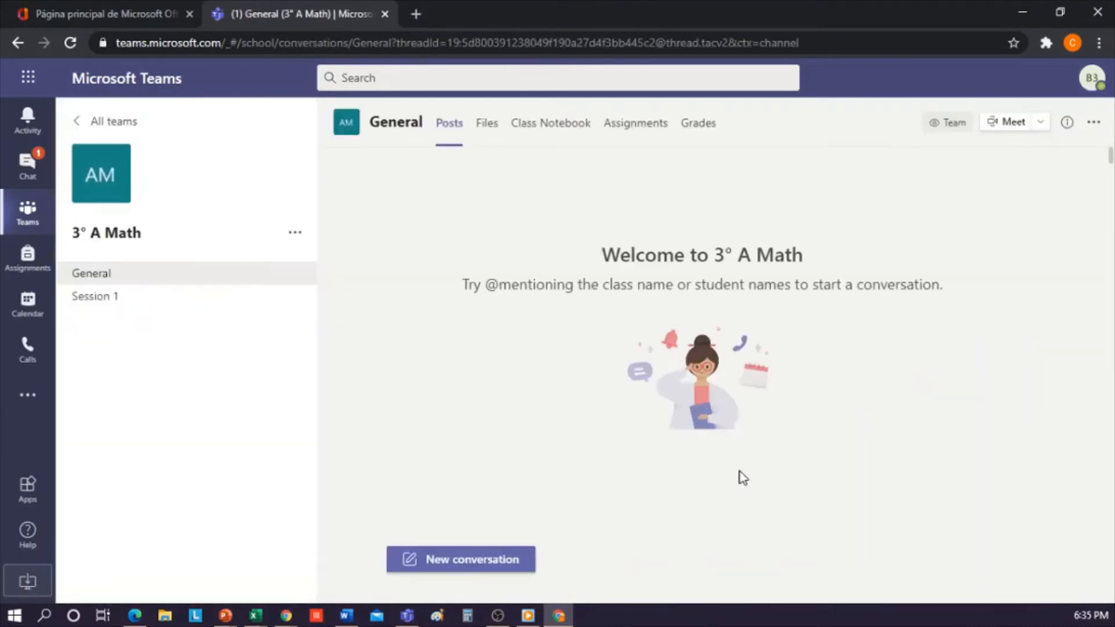
click(552, 123)
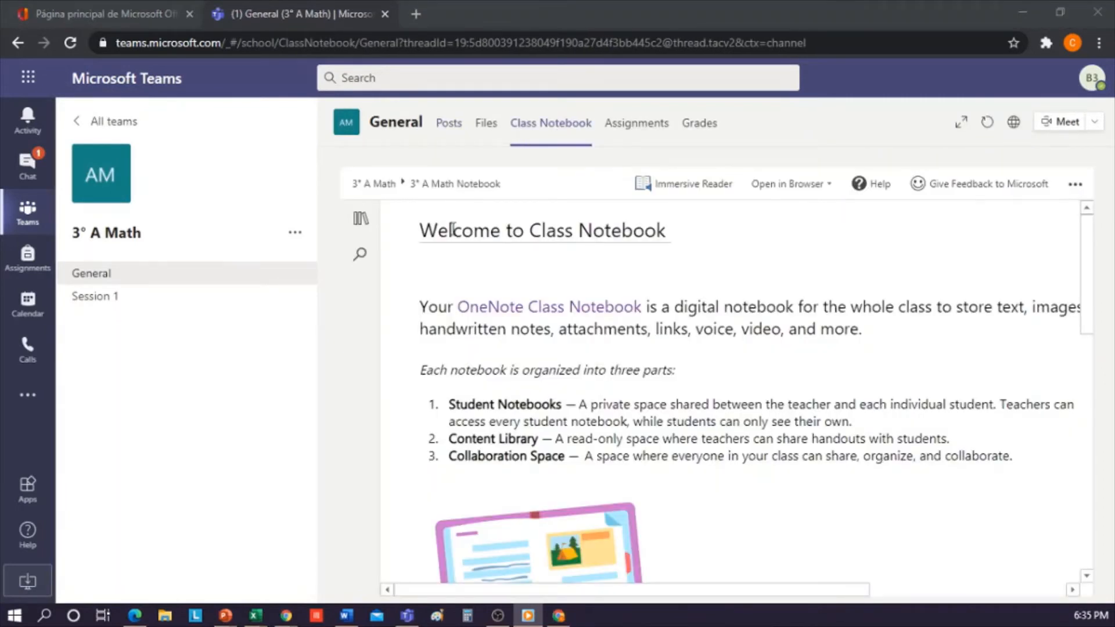
- Examine which notebook sections the student can access, including those under _Collaboration Space and beonline 3
click(360, 220)
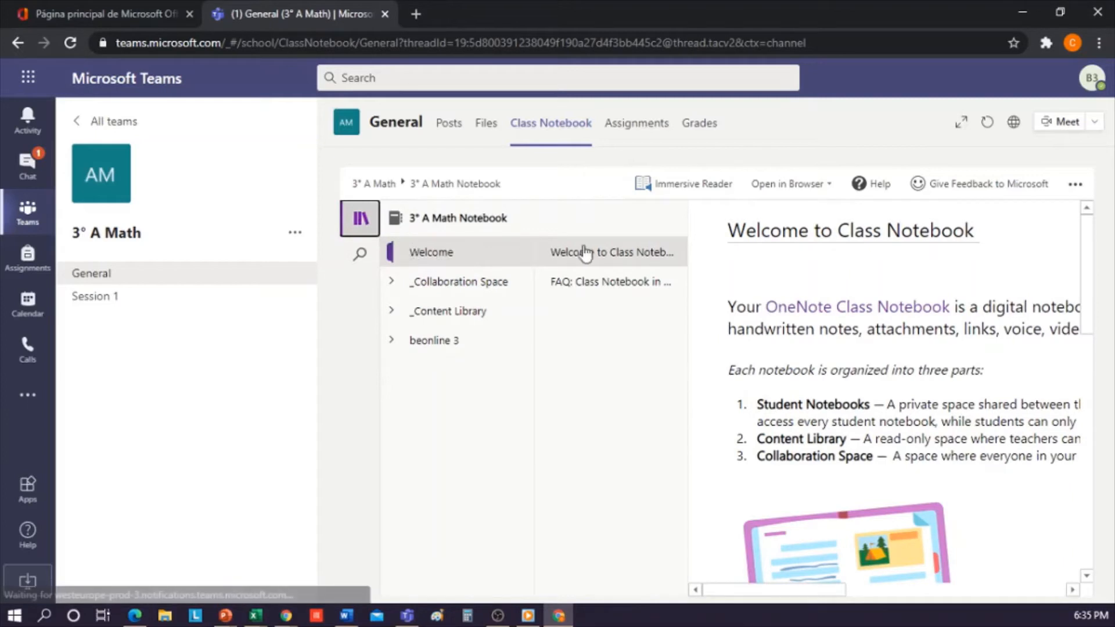
click(392, 283)
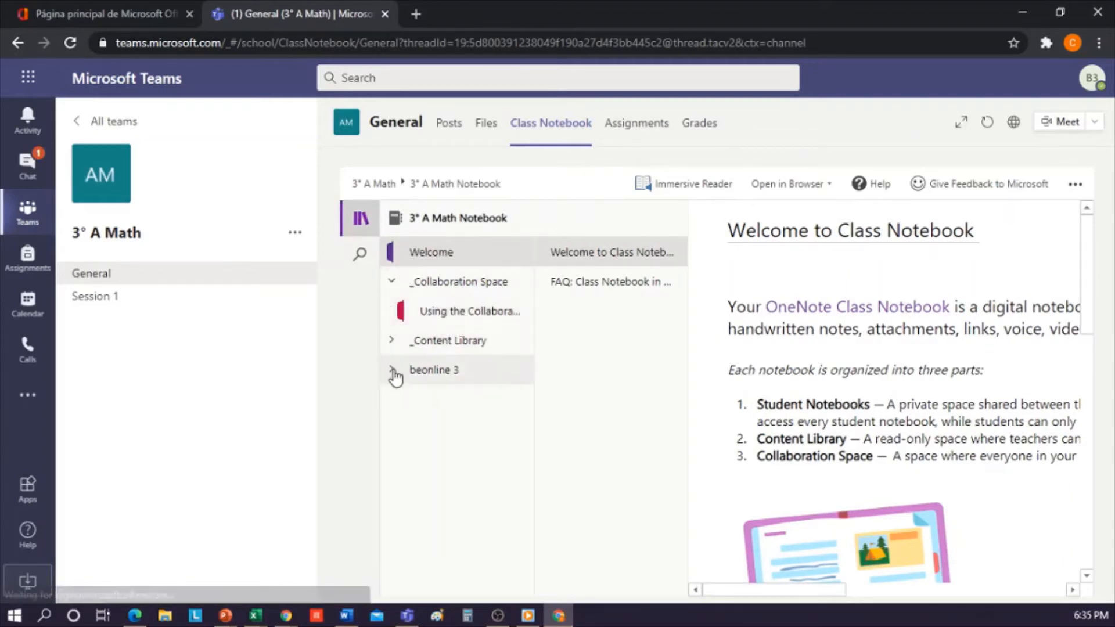
click(394, 373)
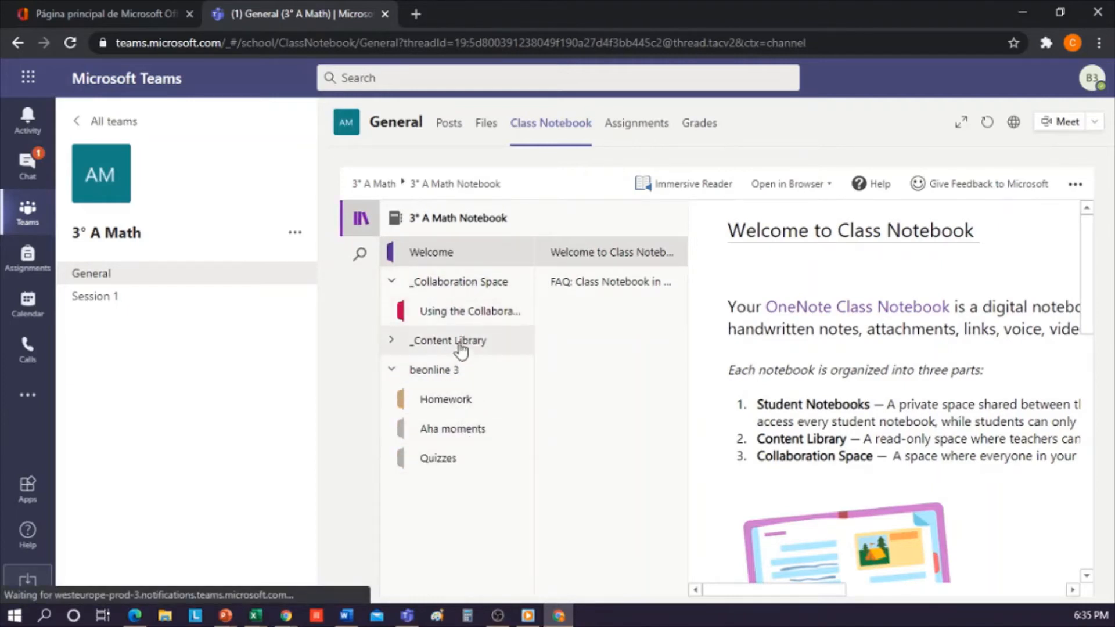
- Open the Content Library's getting started page as the student and check the teacher's message on it
click(438, 342)
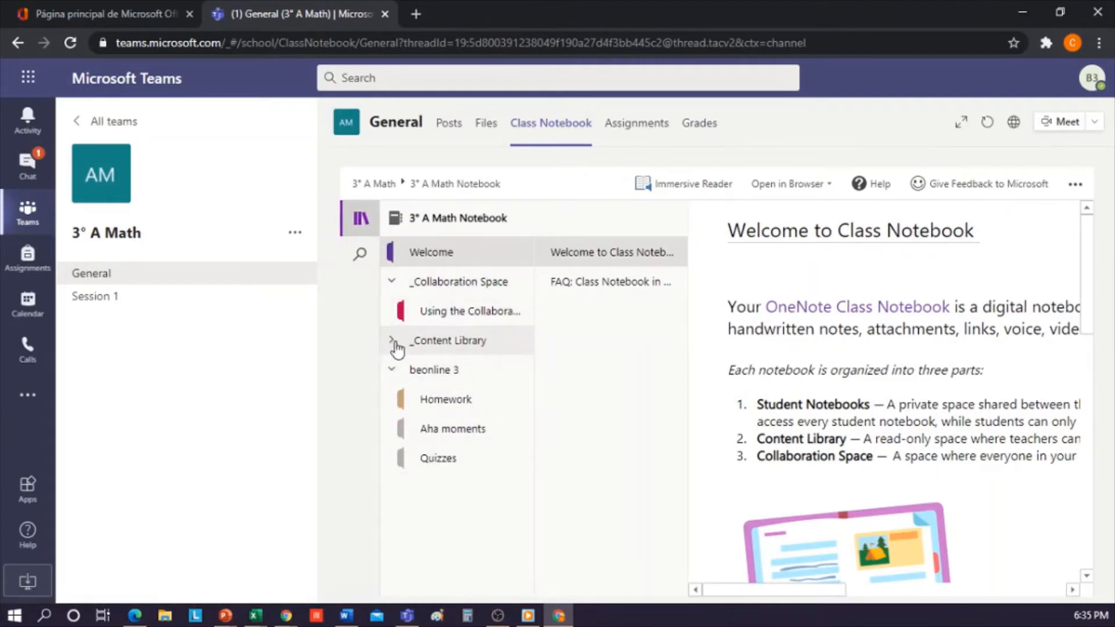
click(454, 375)
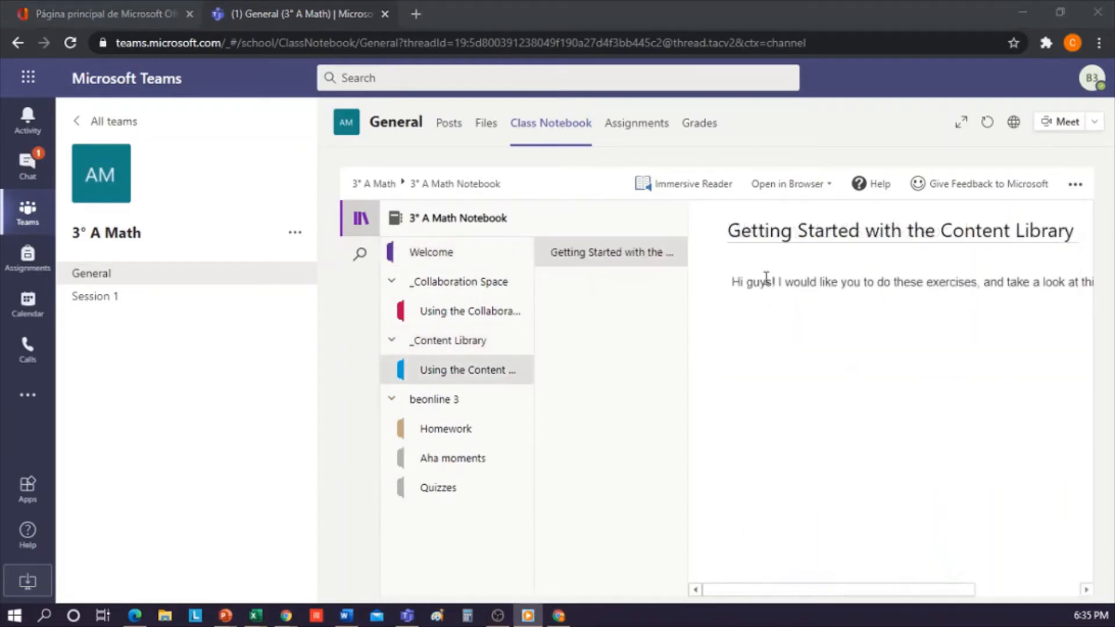
click(786, 298)
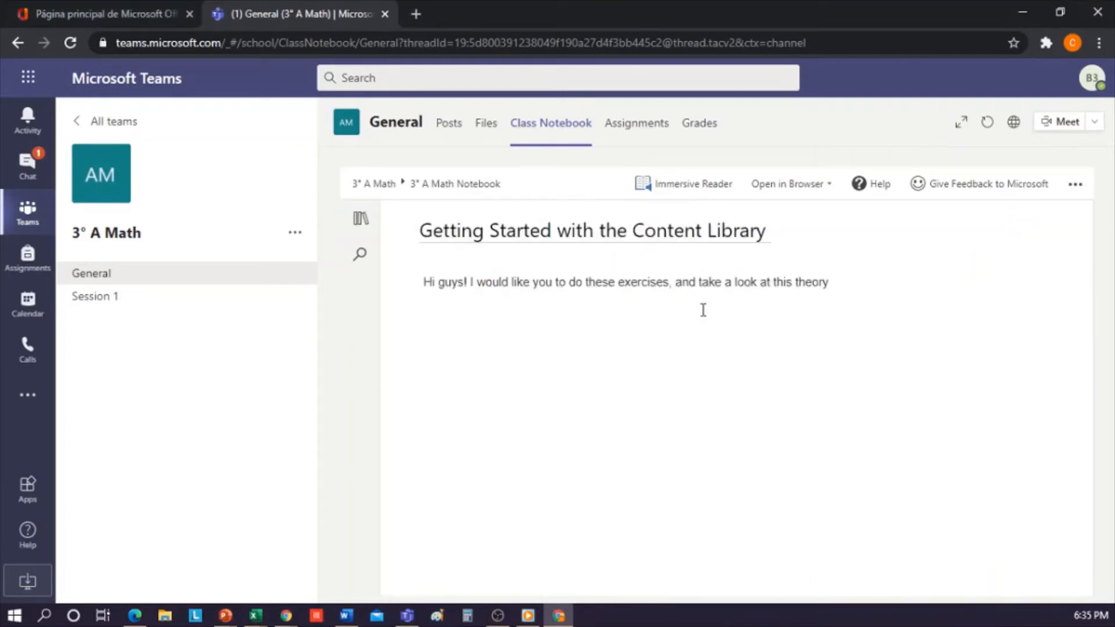
click(360, 218)
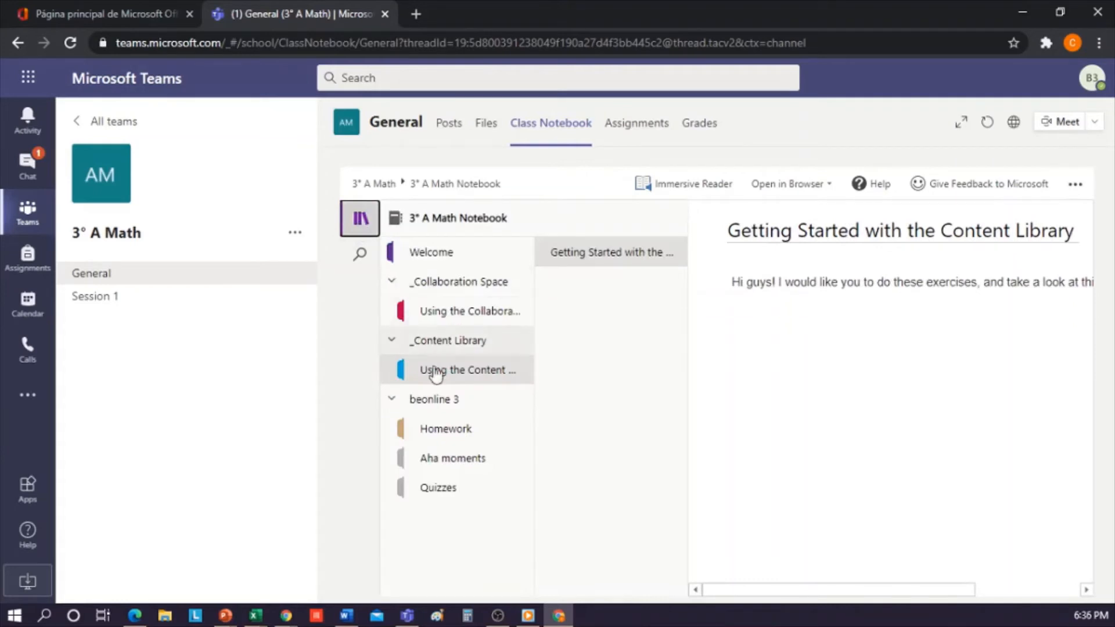
click(864, 296)
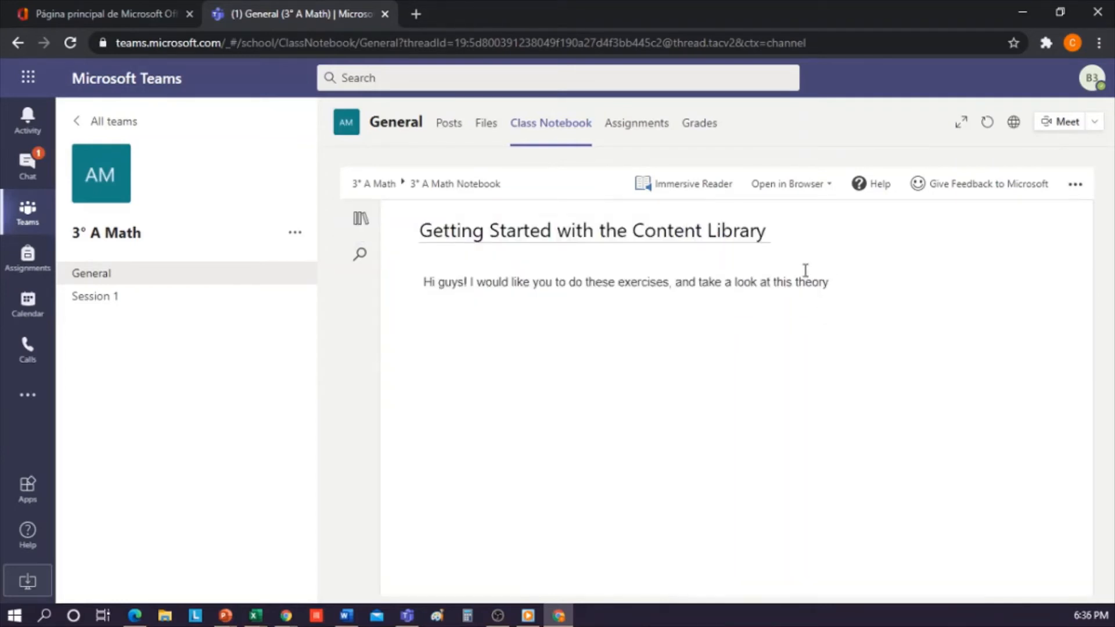
- Switch back to the teacher's Teams desktop app, review the notebook's sections and open the Notes of the Session 1 channel
click(407, 616)
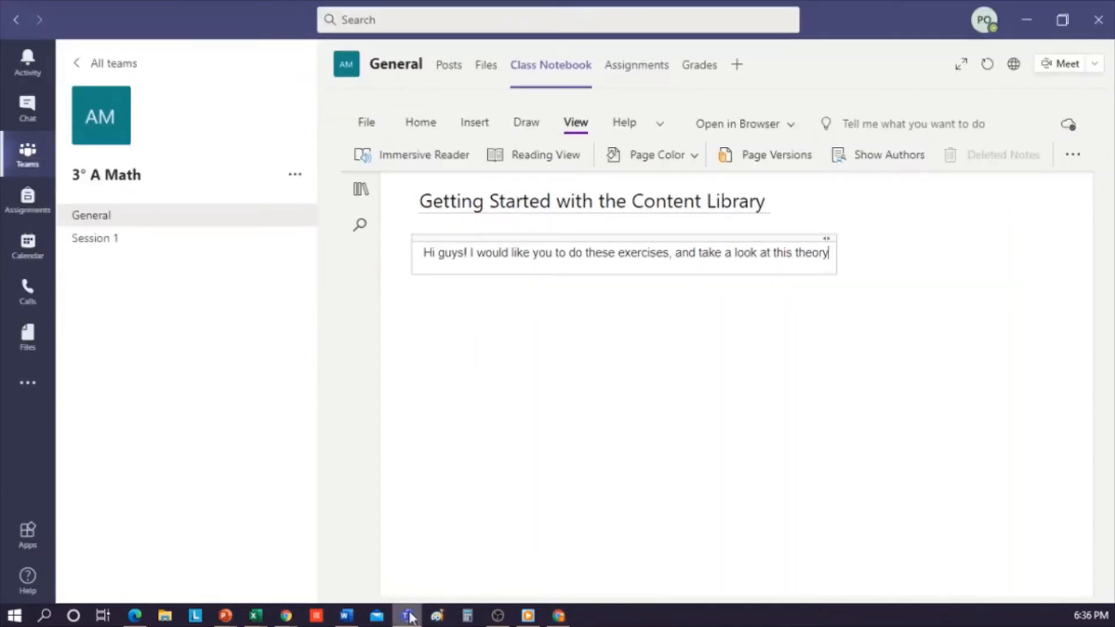
click(360, 190)
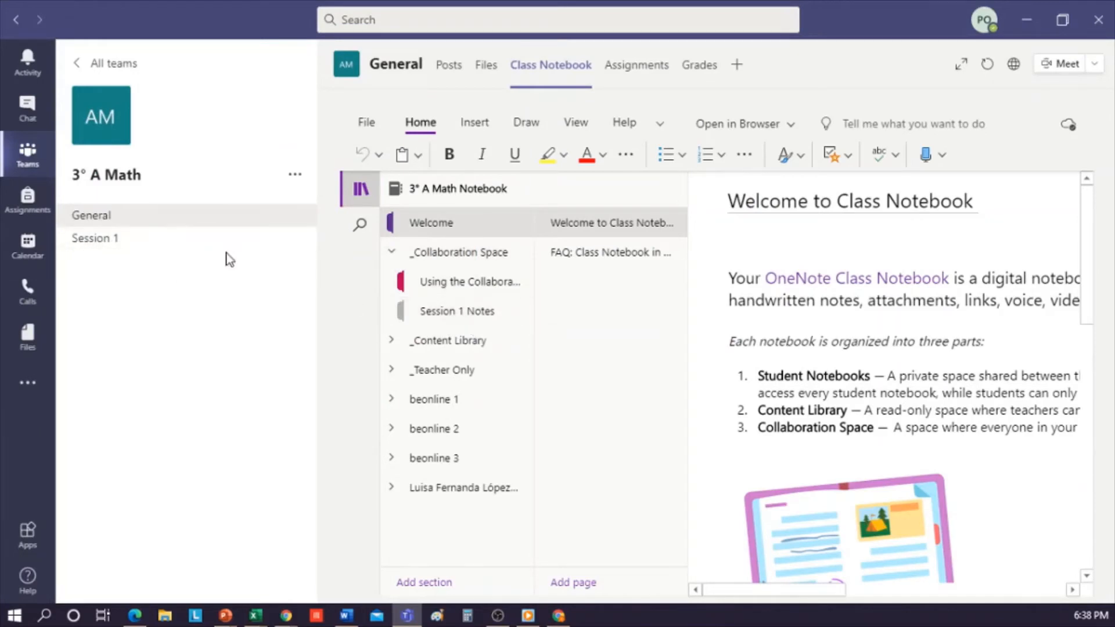
click(462, 316)
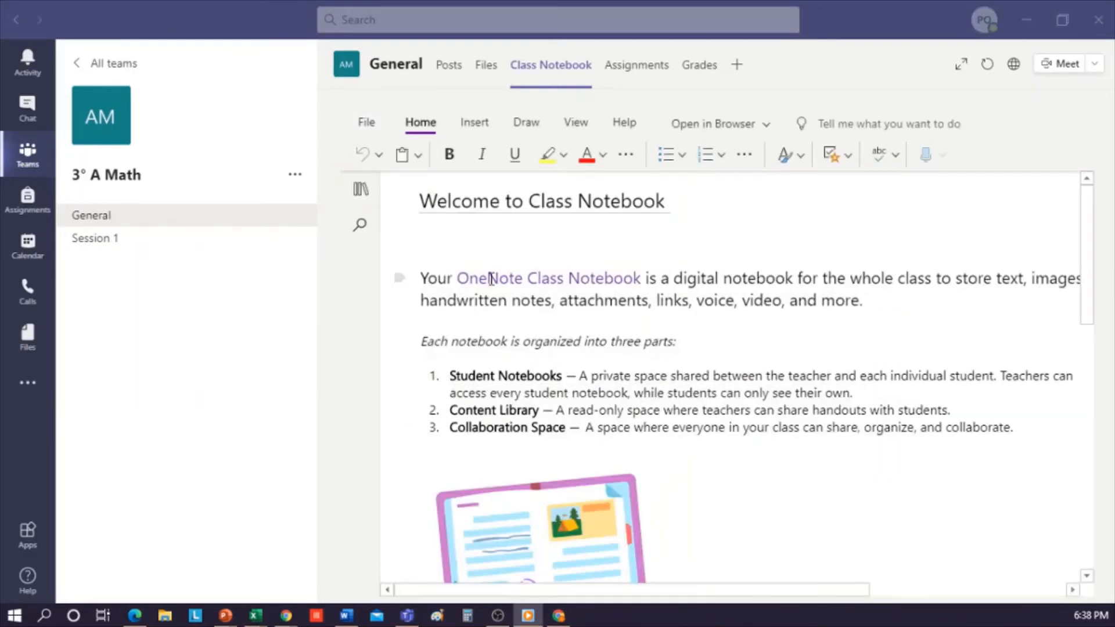
click(185, 247)
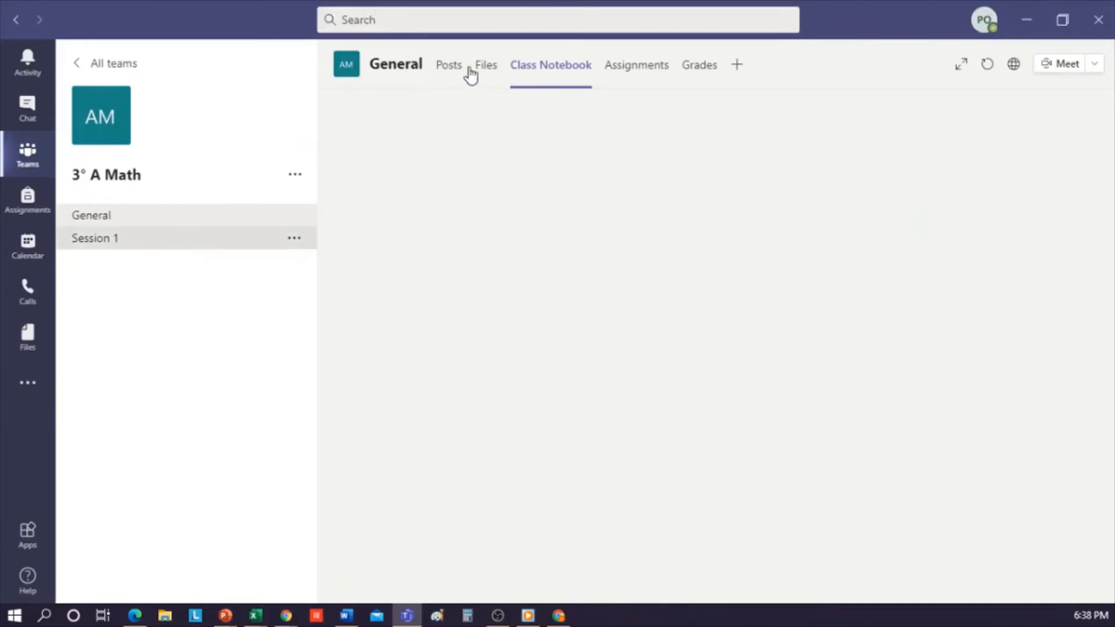
click(540, 72)
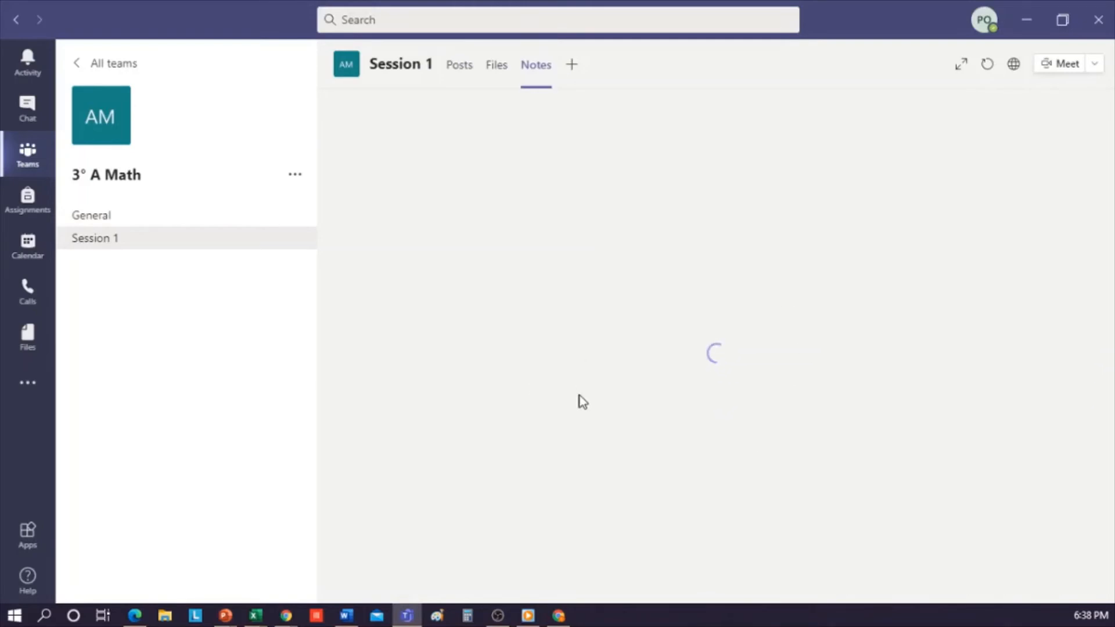
- Reopen the General channel's Class Notebook and open the getting started page in the Collaboration Space
click(413, 215)
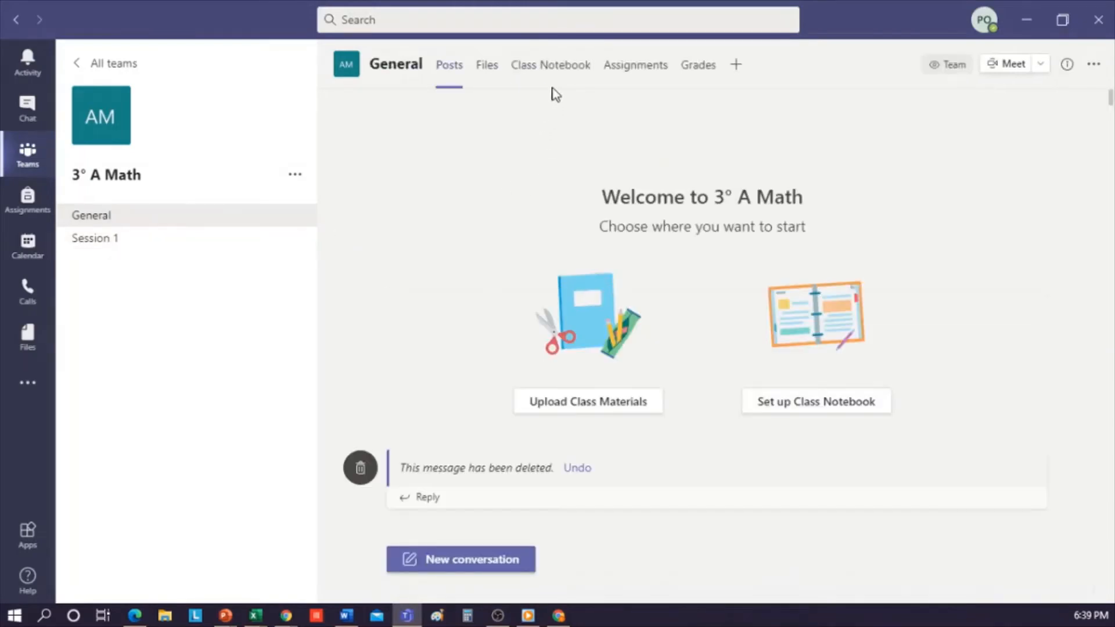
click(573, 67)
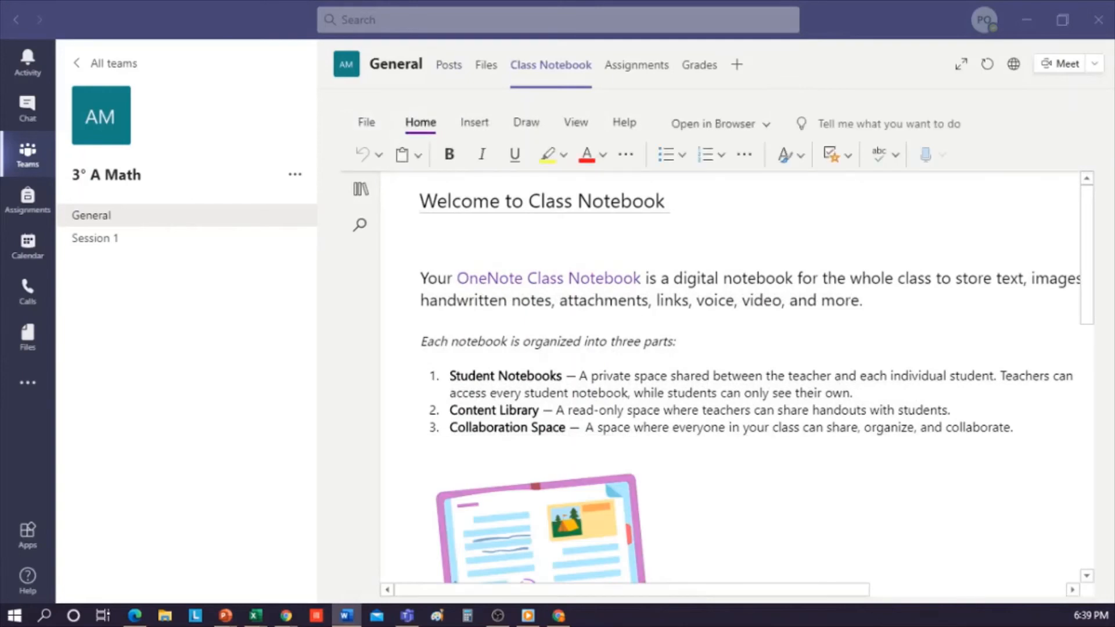
click(361, 189)
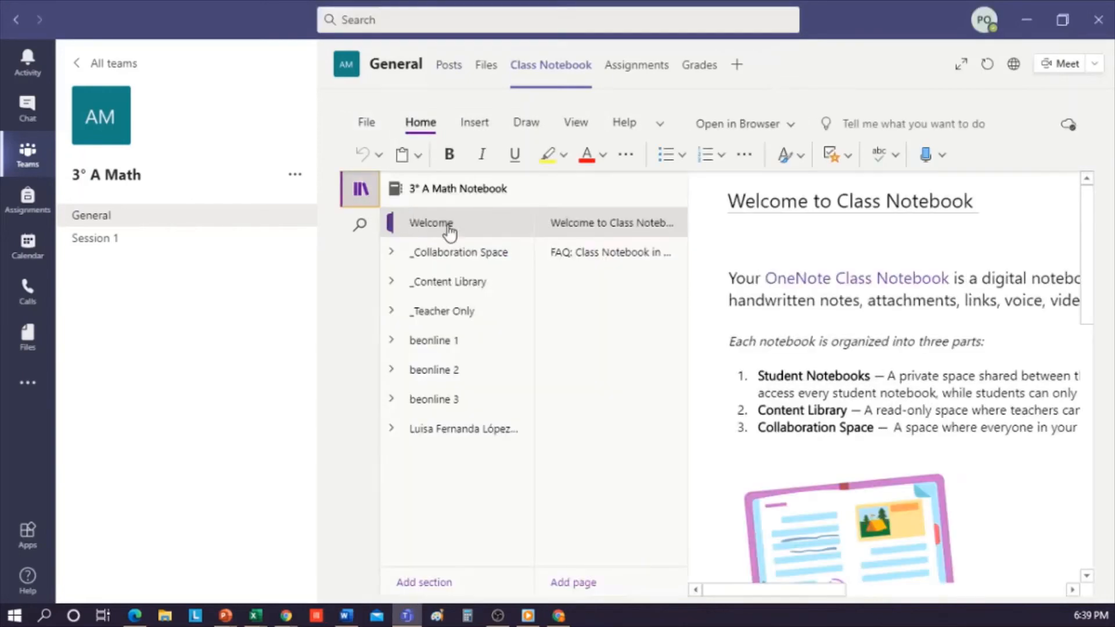
click(431, 259)
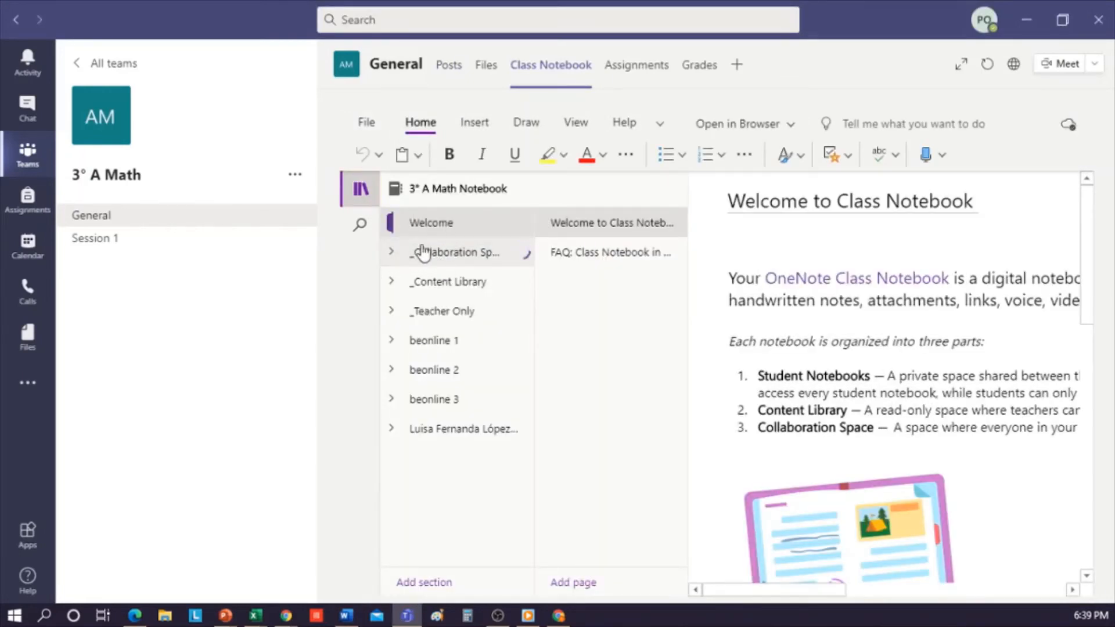
click(392, 254)
click(392, 256)
click(392, 255)
click(480, 286)
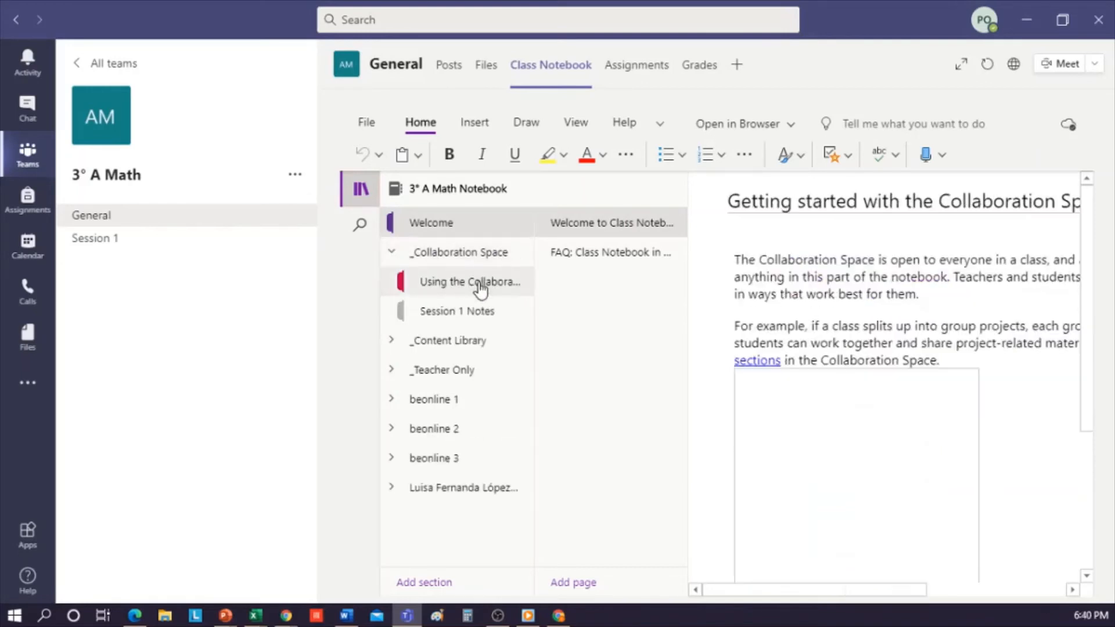
- Delete all the default body content of the Collaboration Space getting started page
drag(735, 258, 1060, 616)
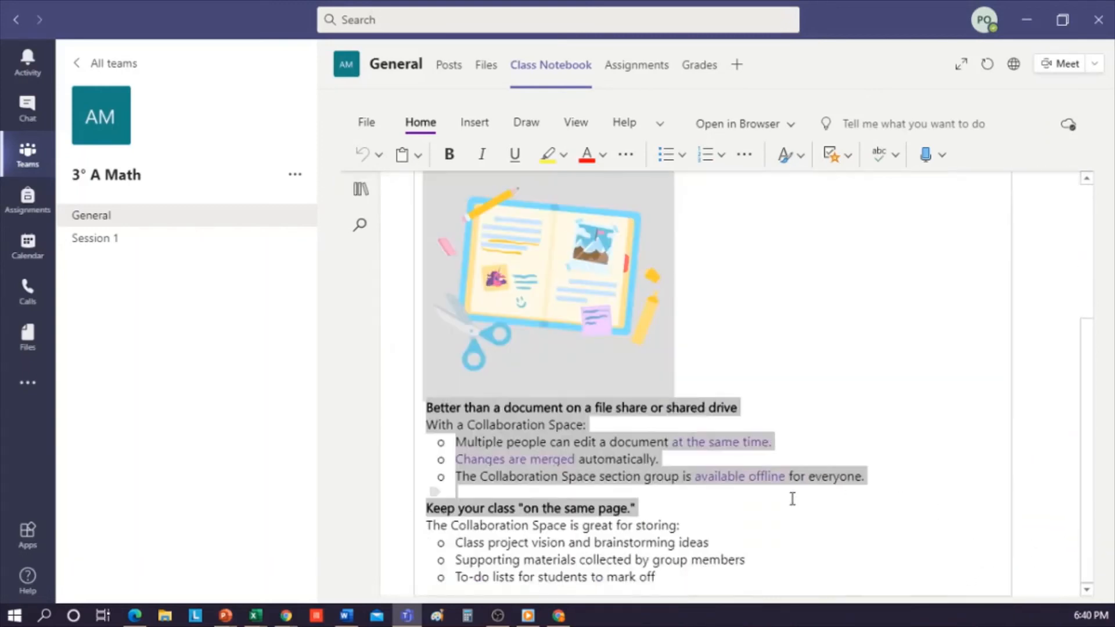
key(shift+Down)
key(shift+Down)
key(shift+Down)
key(shift+Down)
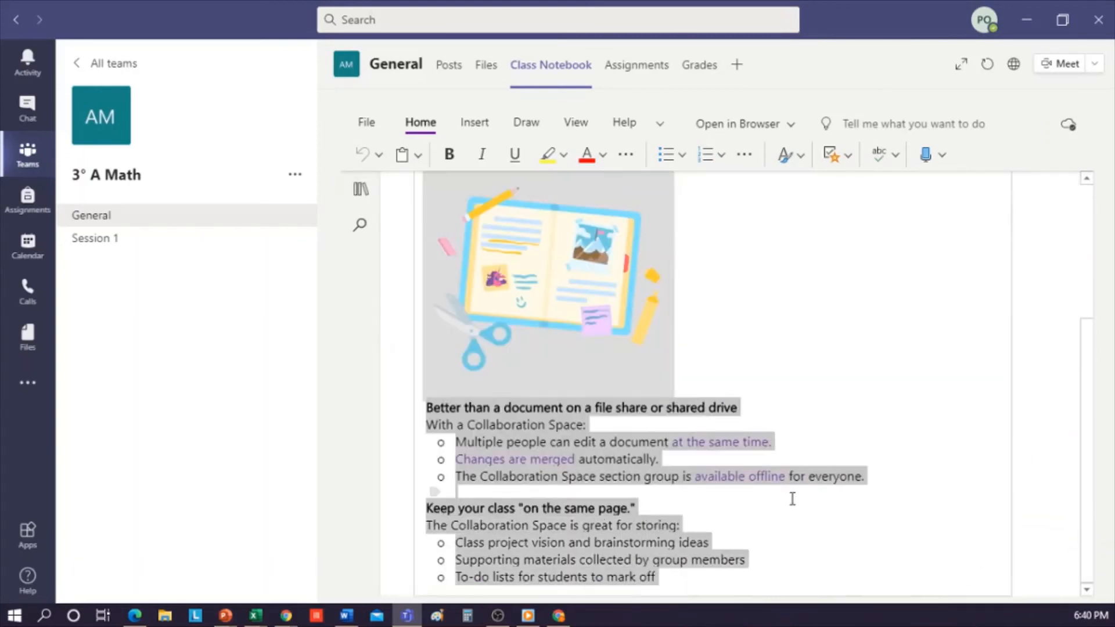
key(Delete)
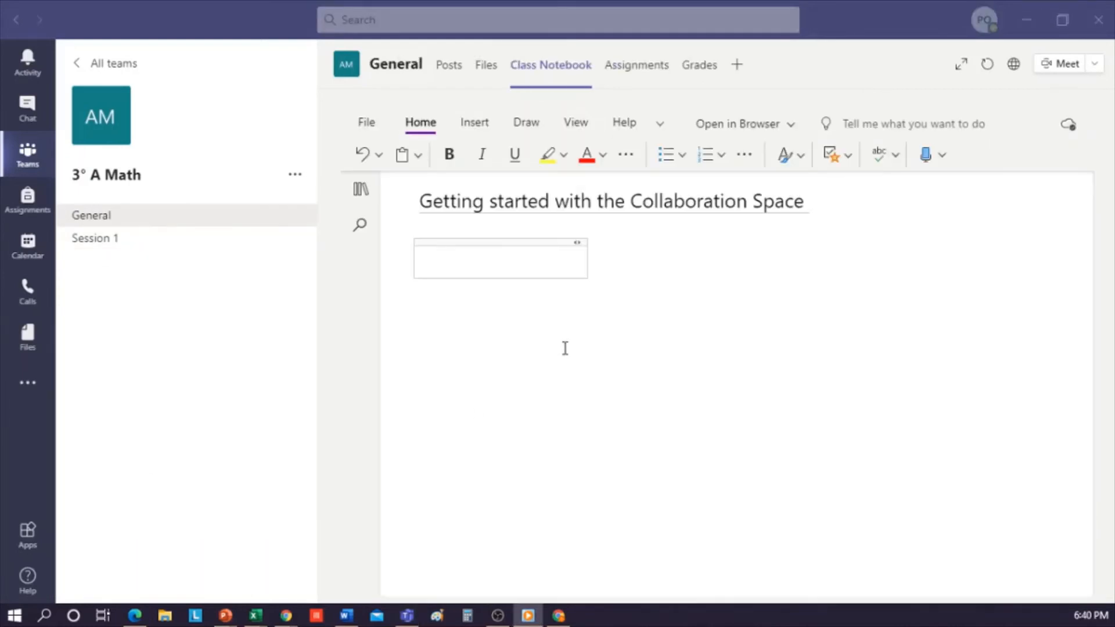
- Write "Describe the main and secondary characters of the book Moby Dick" in the page's empty note container, leaving blank lines below it
click(508, 262)
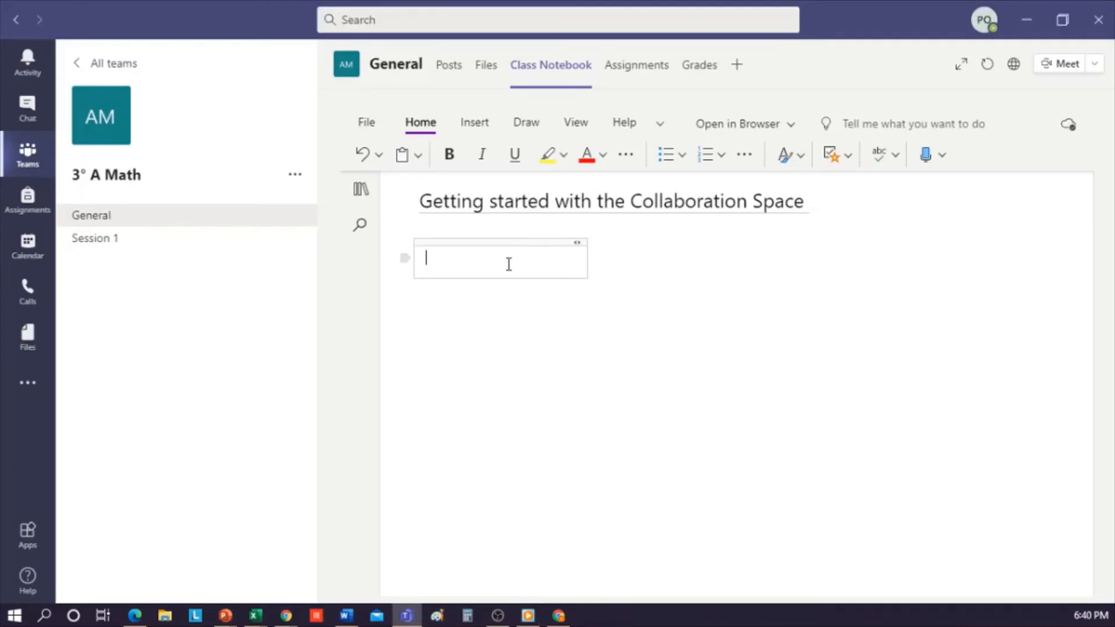
text(Describe the main and secondary characters of the book Moby Dick)
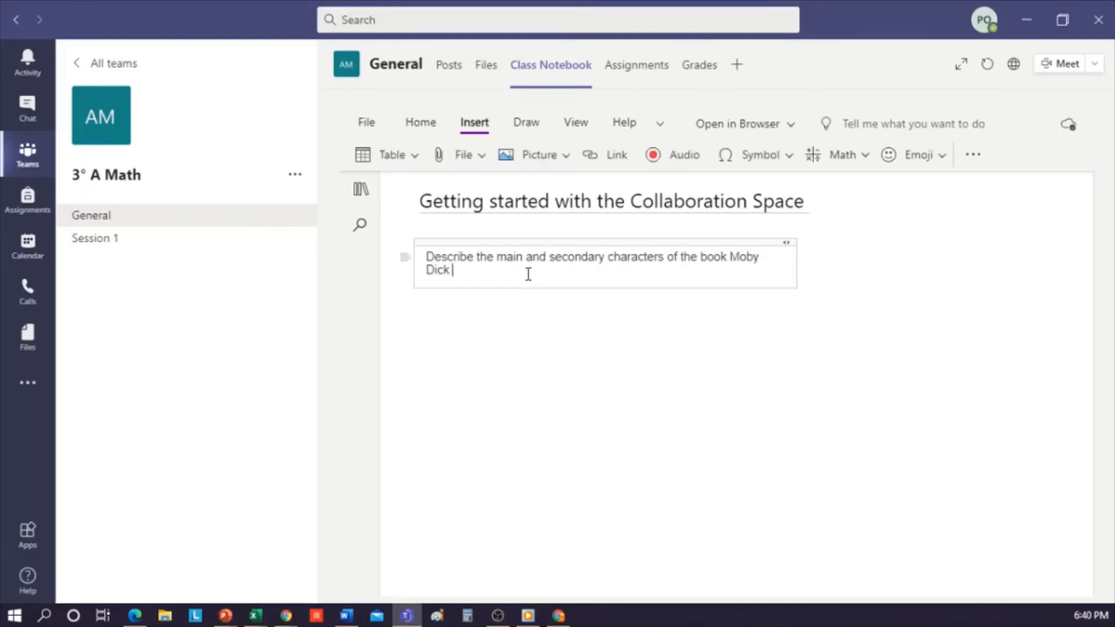
key(Return)
key(Return)
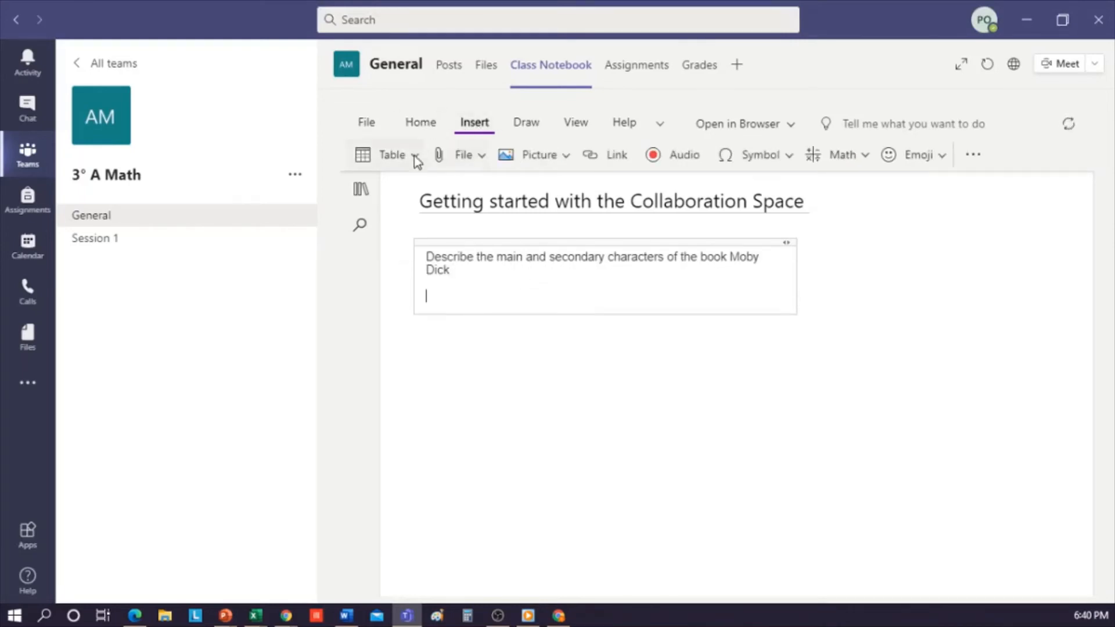
- Insert a table of two columns and five rows below the Moby Dick instruction and widen both columns
click(413, 158)
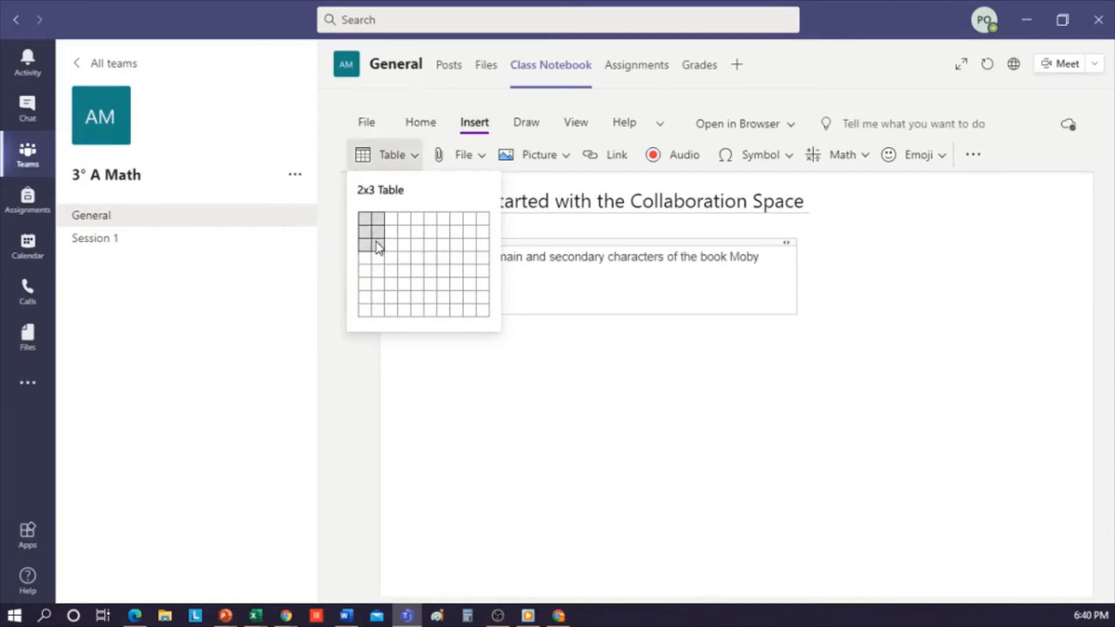
click(376, 270)
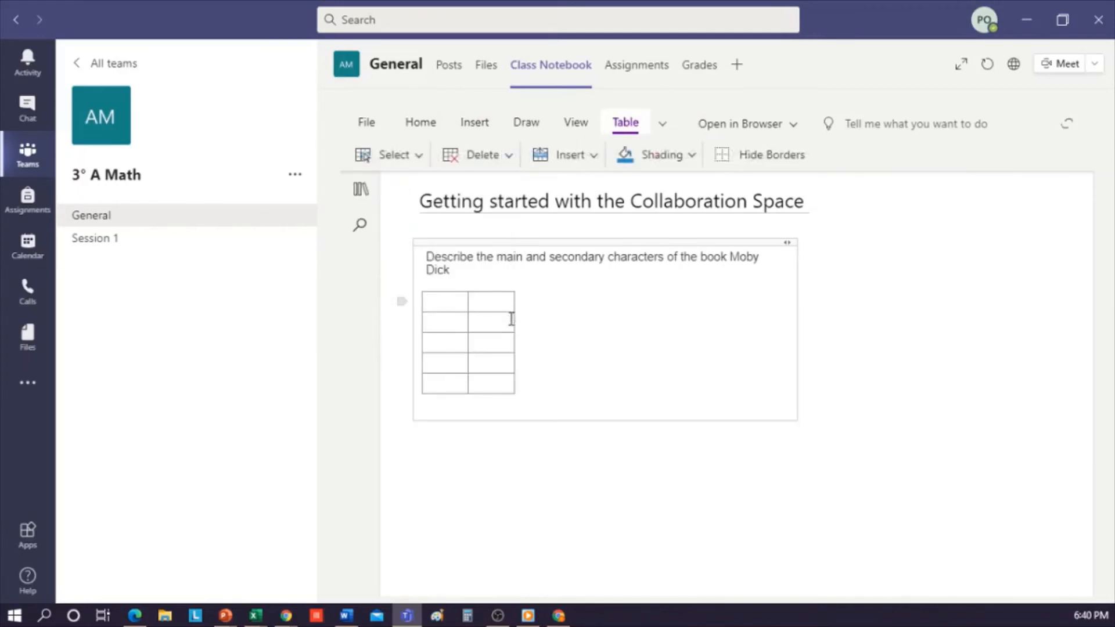
drag(513, 328, 778, 331)
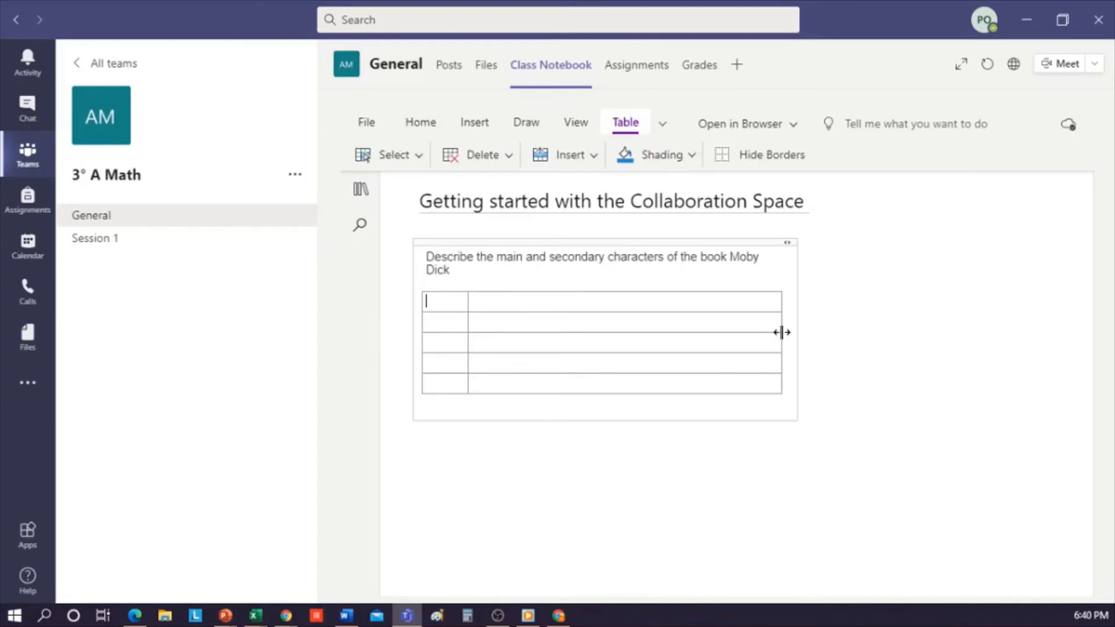
click(466, 342)
drag(469, 341, 523, 334)
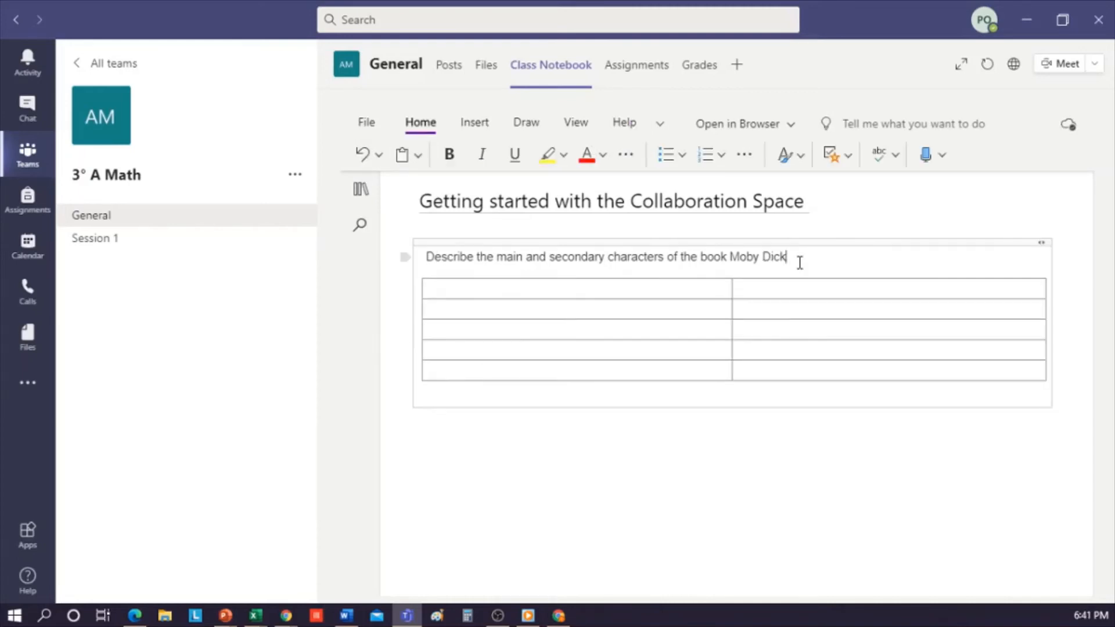
text(>)
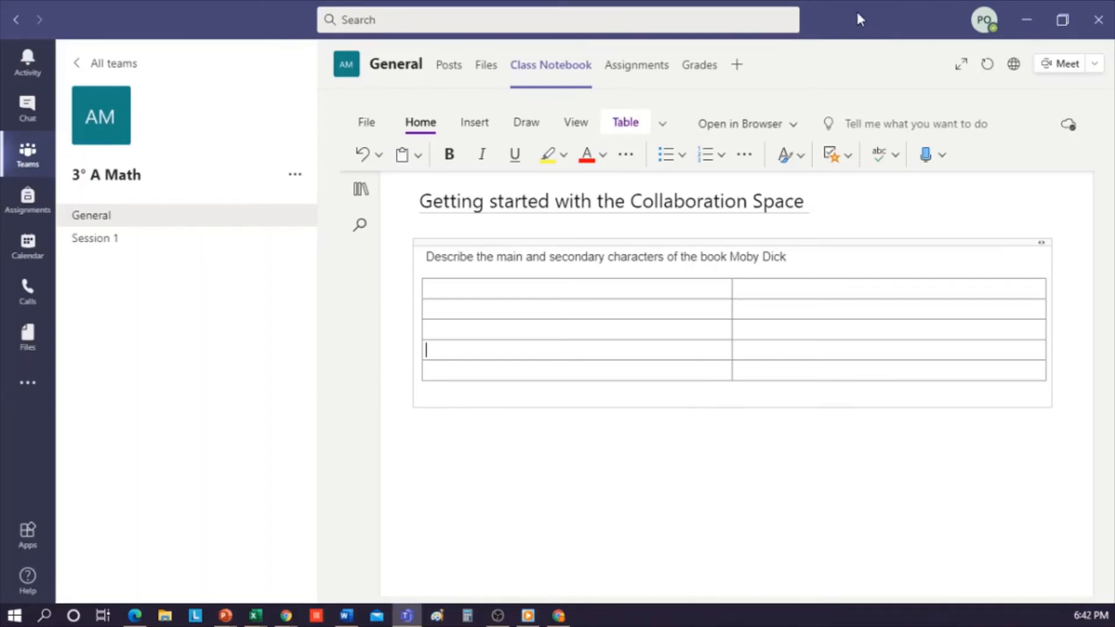
- Arrange the student's browser window and the teacher's Teams window side by side
drag(856, 9, 784, 10)
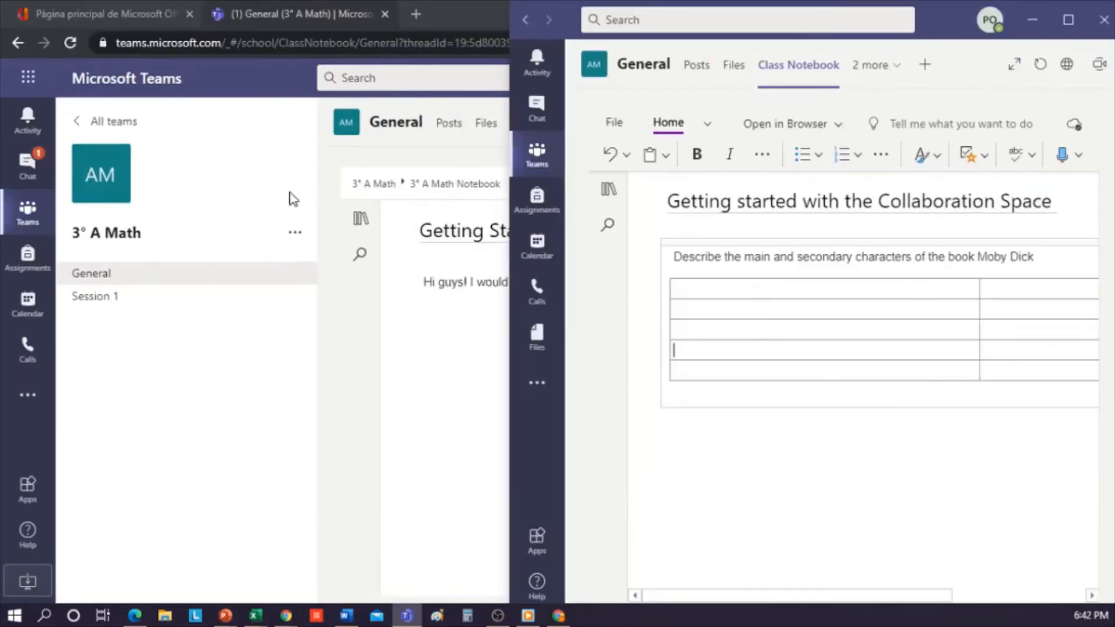
click(287, 193)
double_click(1014, 14)
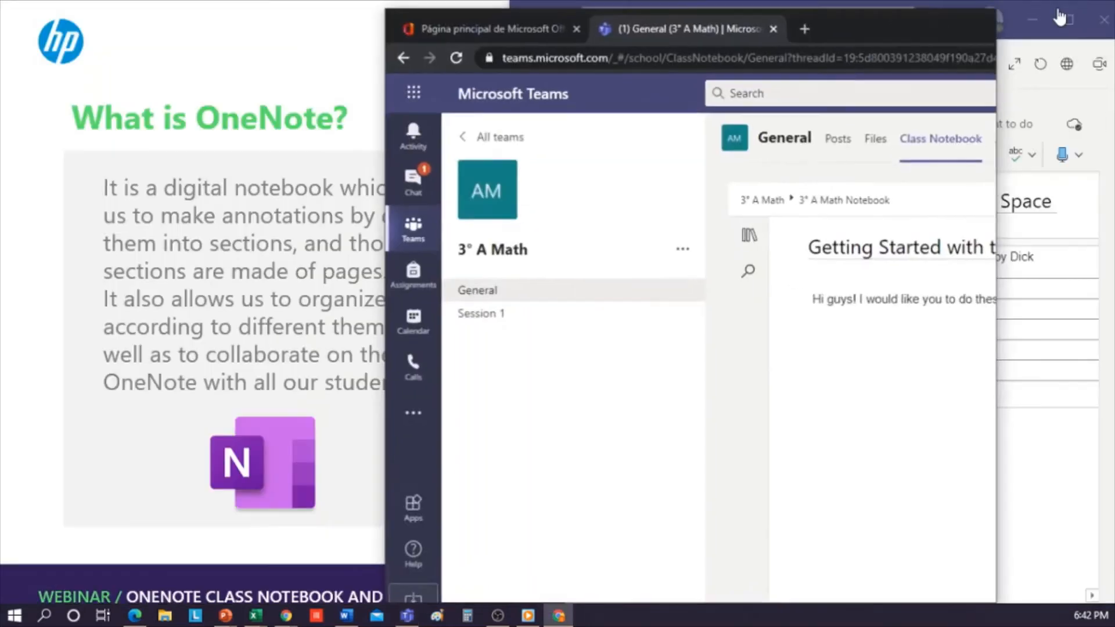
drag(861, 33, 457, 14)
drag(463, 13, 464, 16)
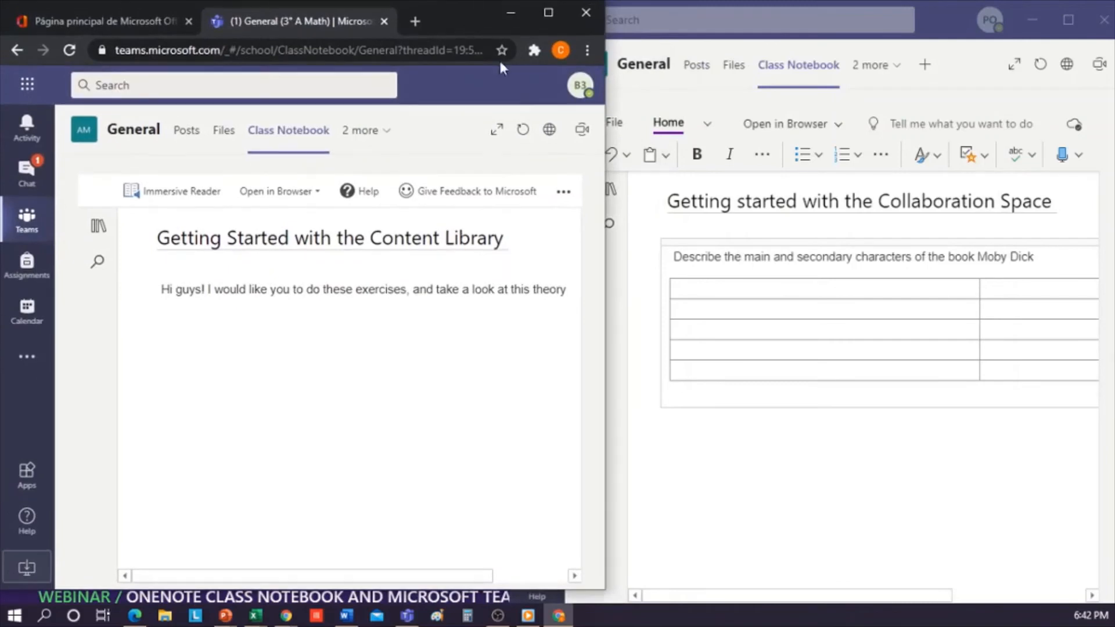
drag(605, 245, 533, 244)
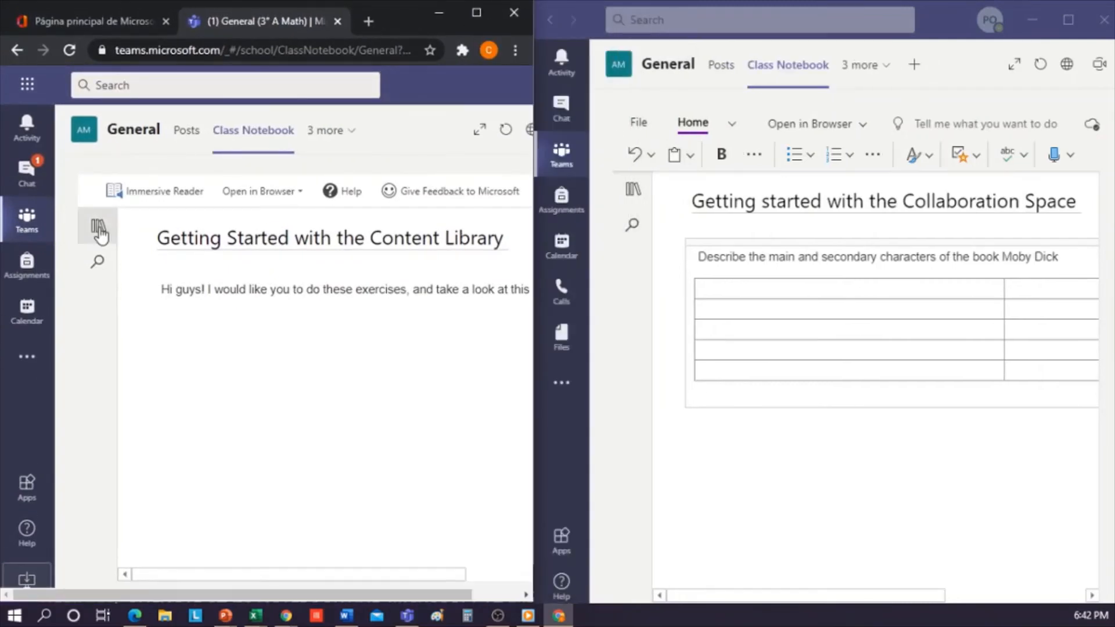
- As the student, open the Collaboration Space page and enter the table headings "Main Characters" and "Secondary Characters"
click(99, 229)
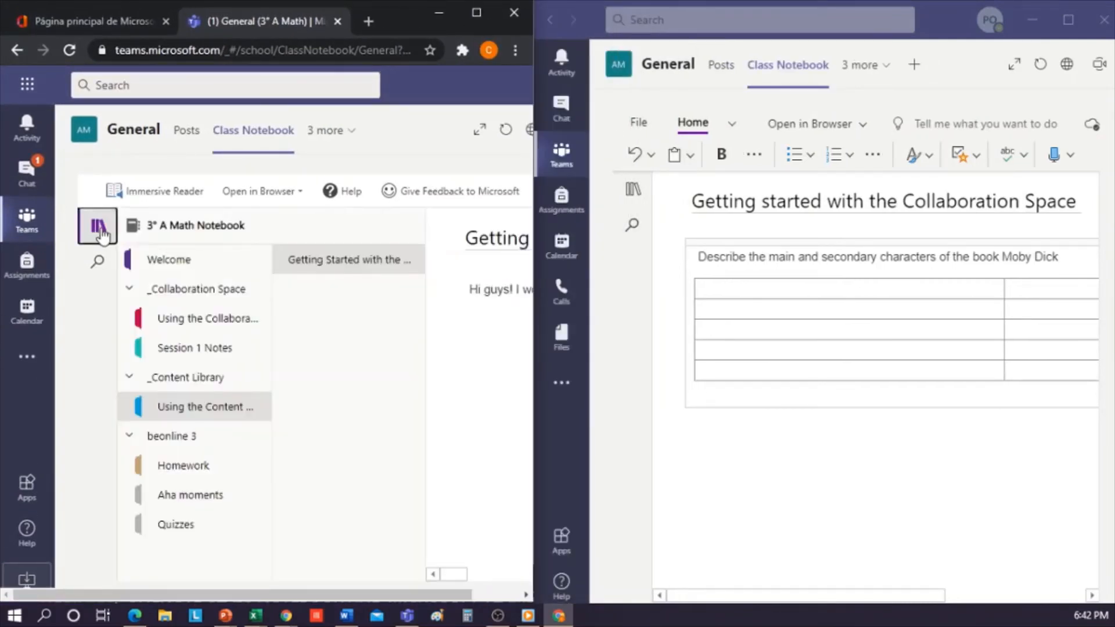
click(218, 318)
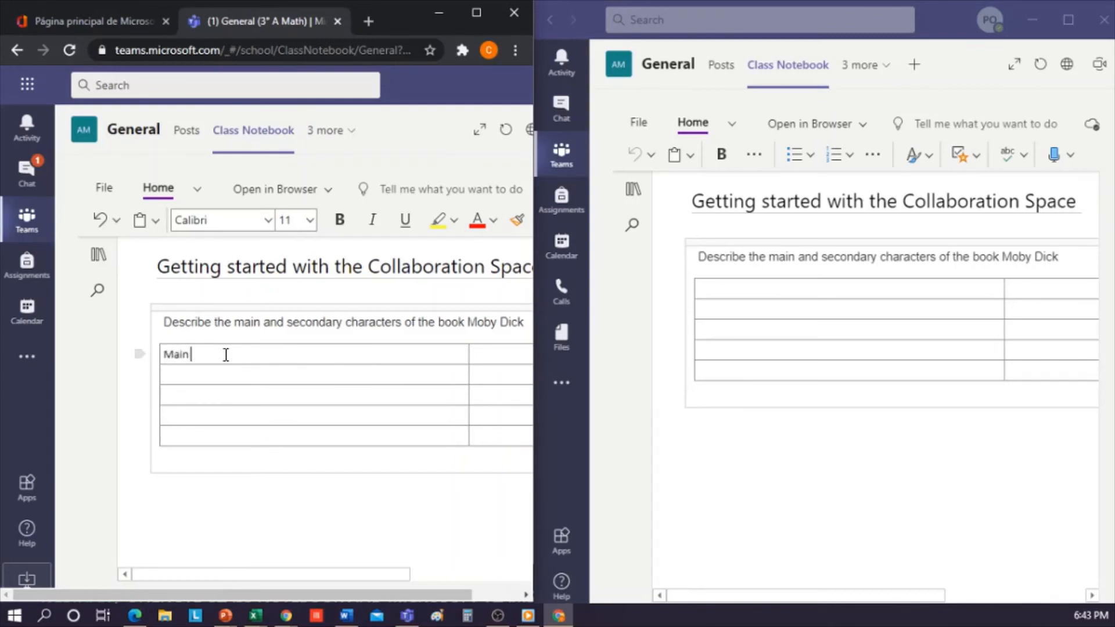
text(Characters)
click(492, 353)
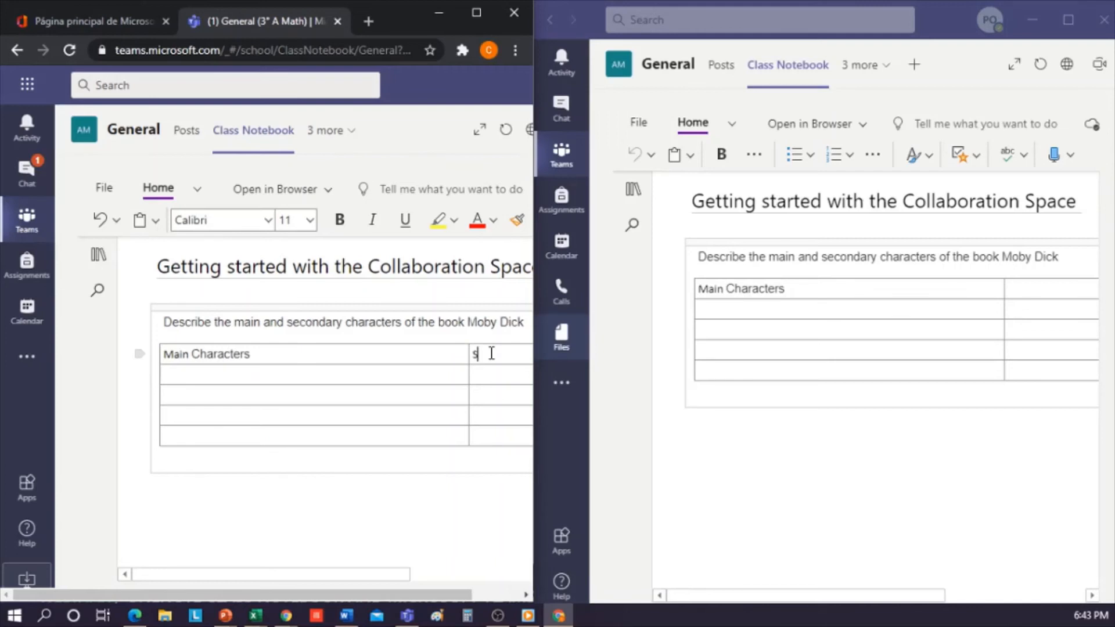
text(Secondary)
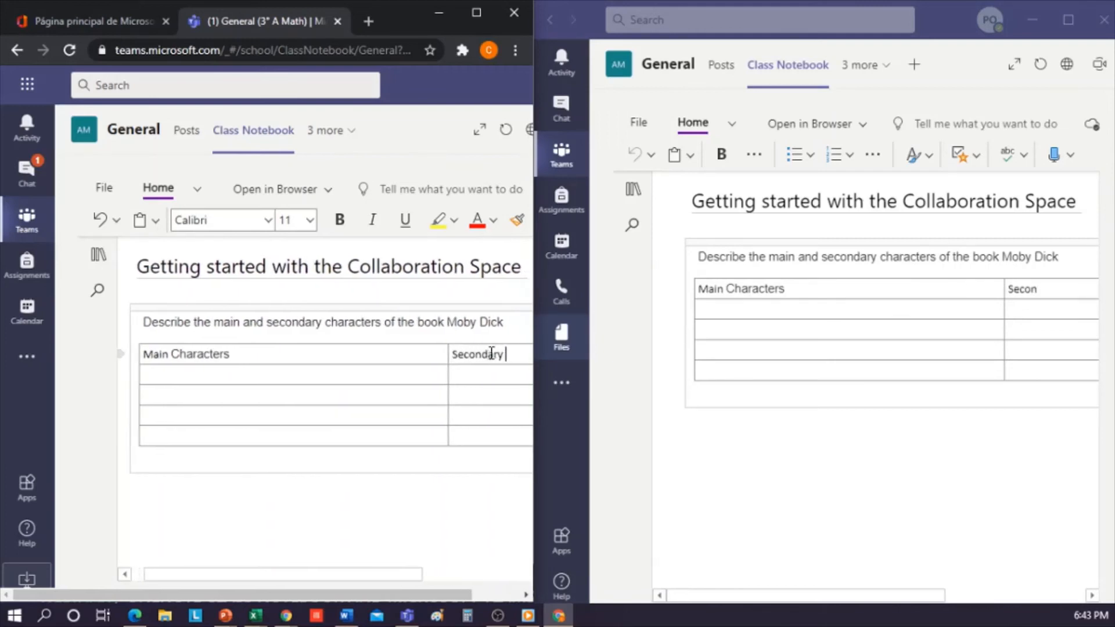
text(Characters)
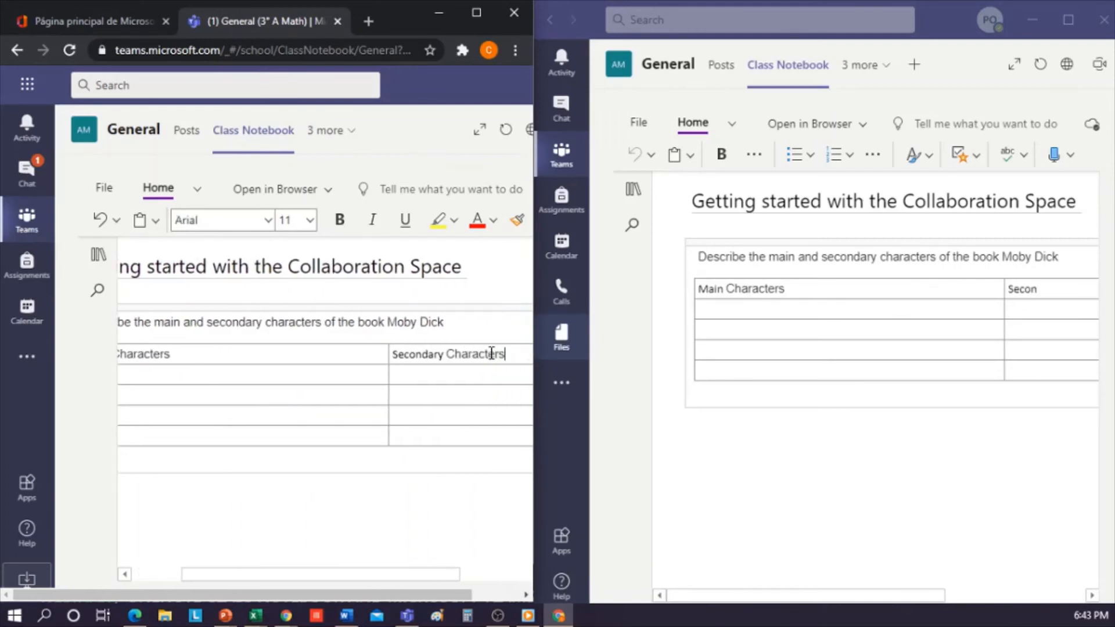
- Make the table's heading row bold in the student's window, and centre it in the teacher's window
drag(492, 353, 517, 344)
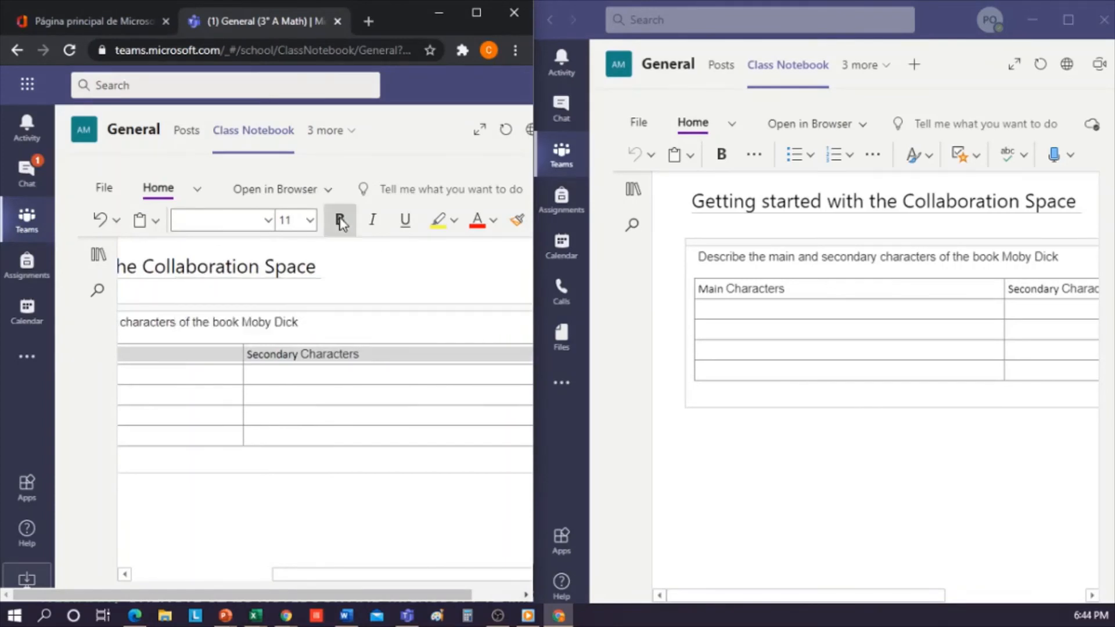
click(340, 219)
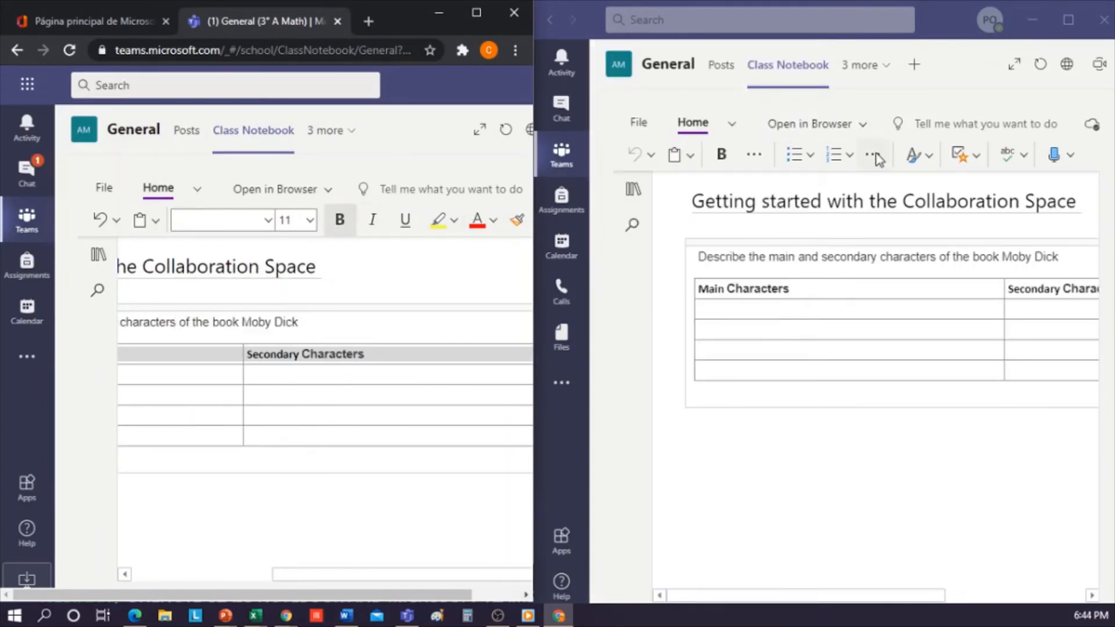
click(753, 288)
drag(704, 290, 1055, 291)
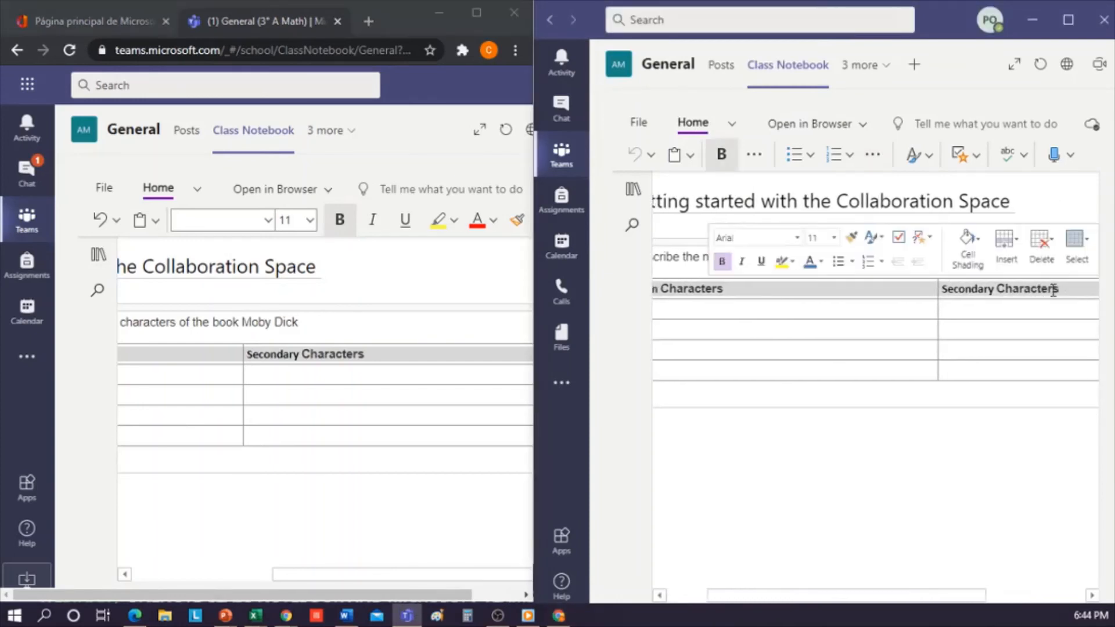
click(881, 155)
click(963, 267)
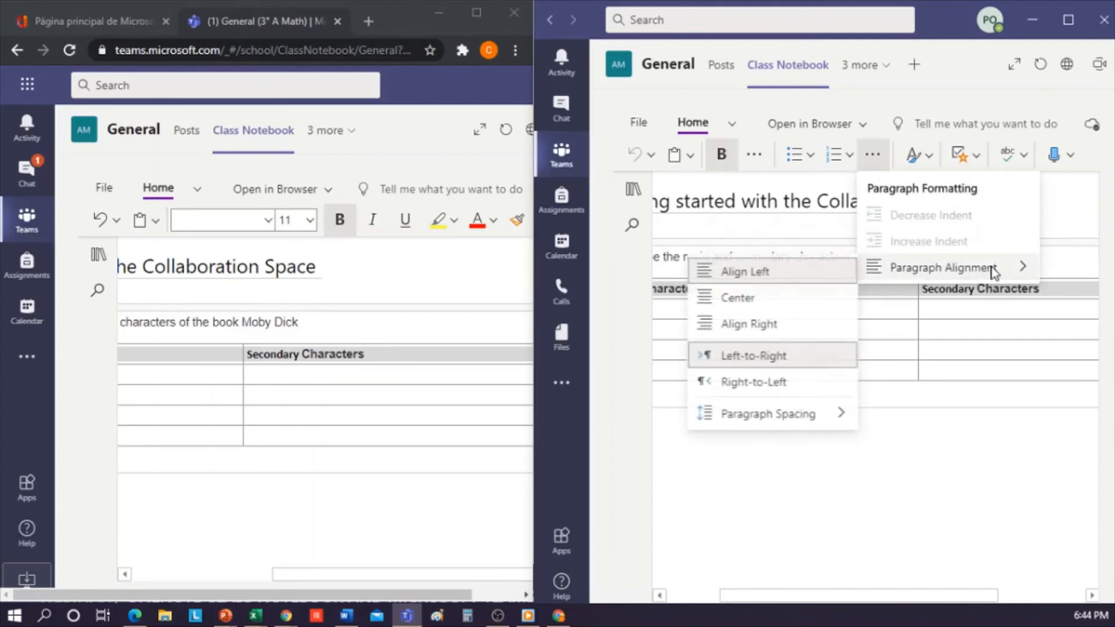
click(756, 301)
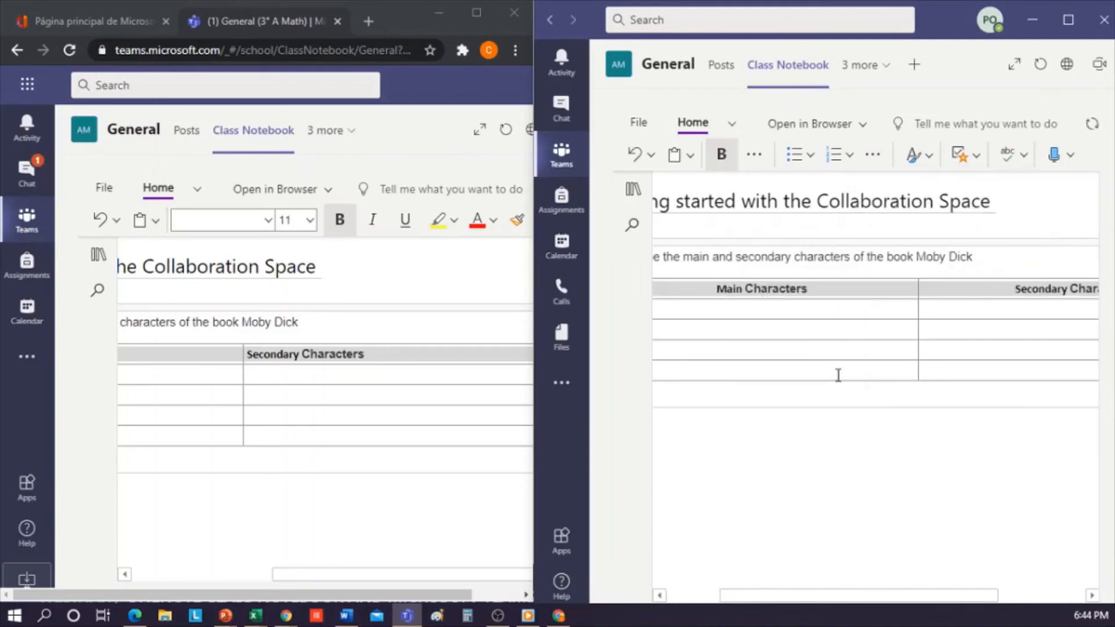
- As the student, enter "Captain Ahab" in the first cell under Main Characters
click(345, 381)
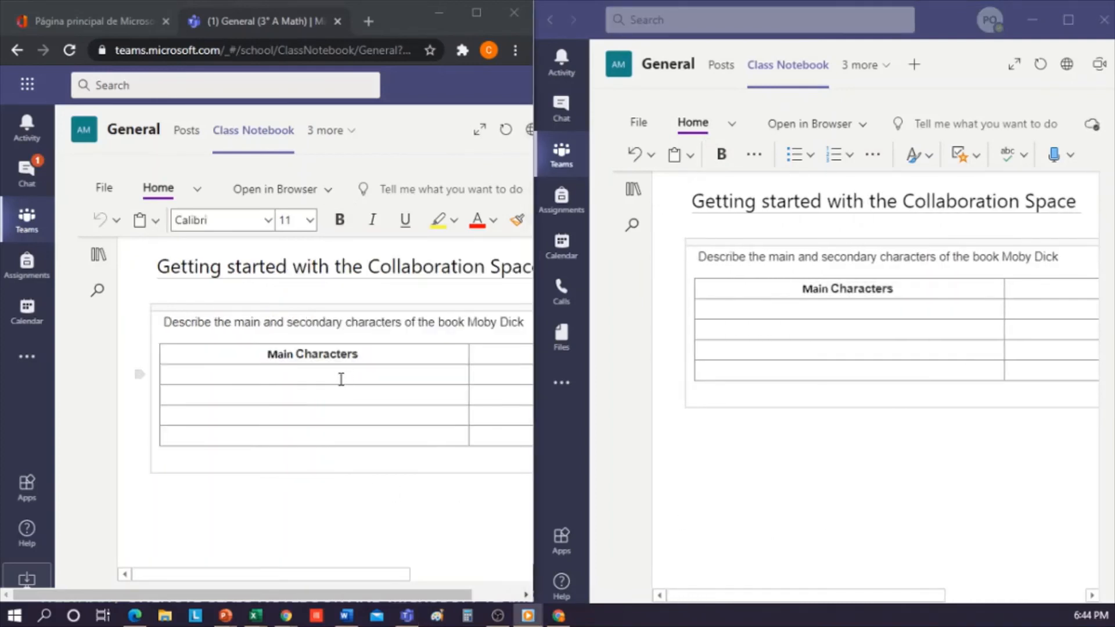
click(341, 379)
text(Captain Ahab)
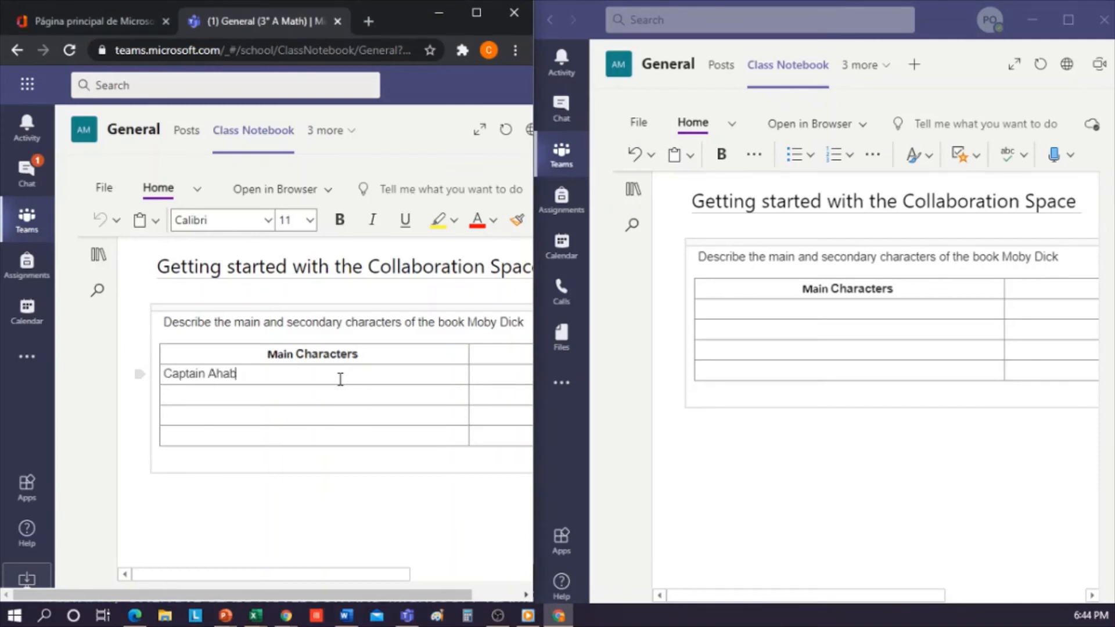
click(344, 413)
click(863, 361)
click(394, 446)
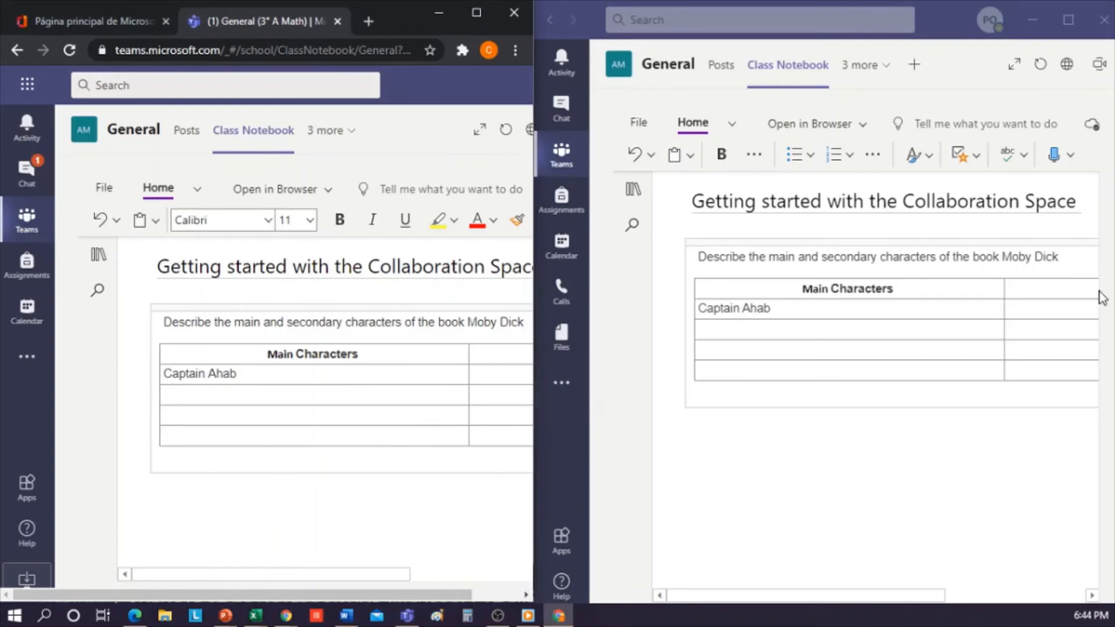
- As the teacher, draw a green check mark beside Captain Ahab and a red cross in the row below with the pen
click(818, 314)
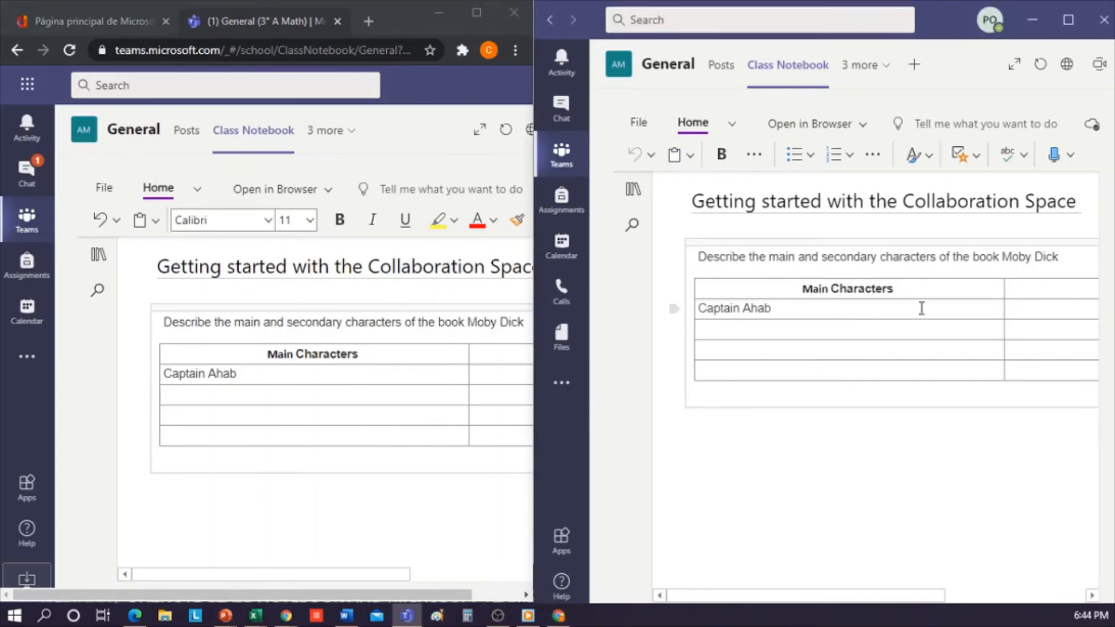
click(732, 124)
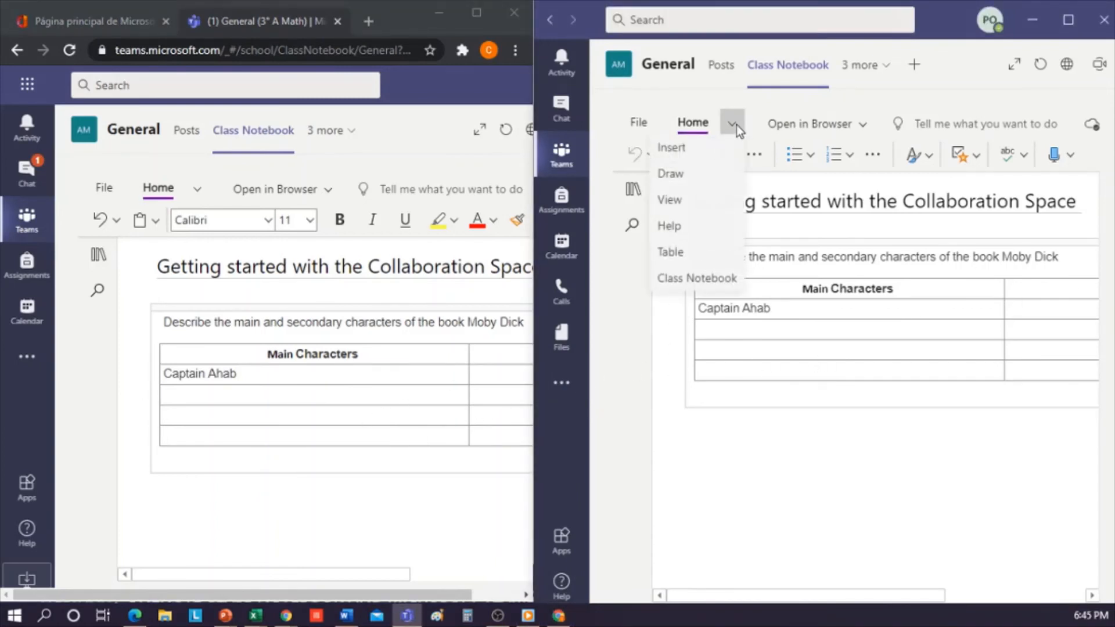
click(671, 173)
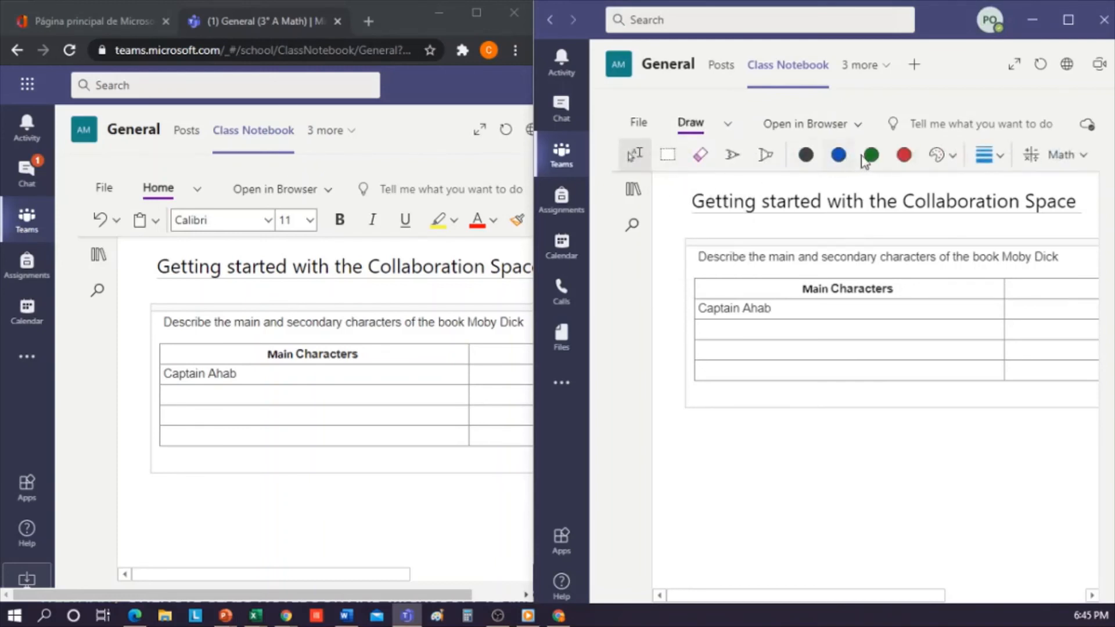
click(733, 162)
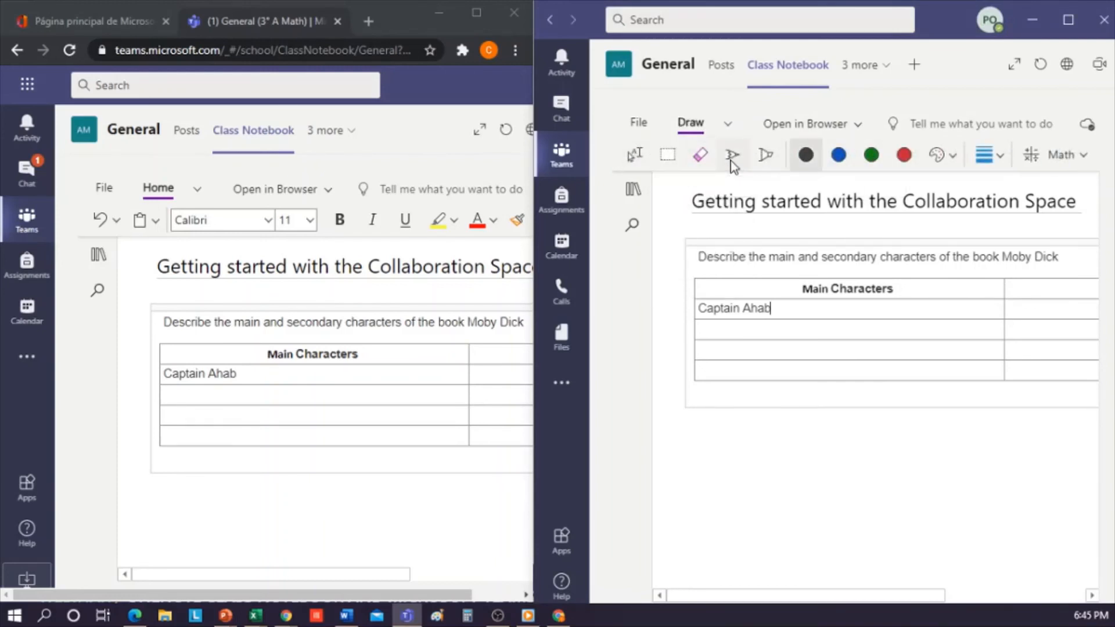
click(883, 162)
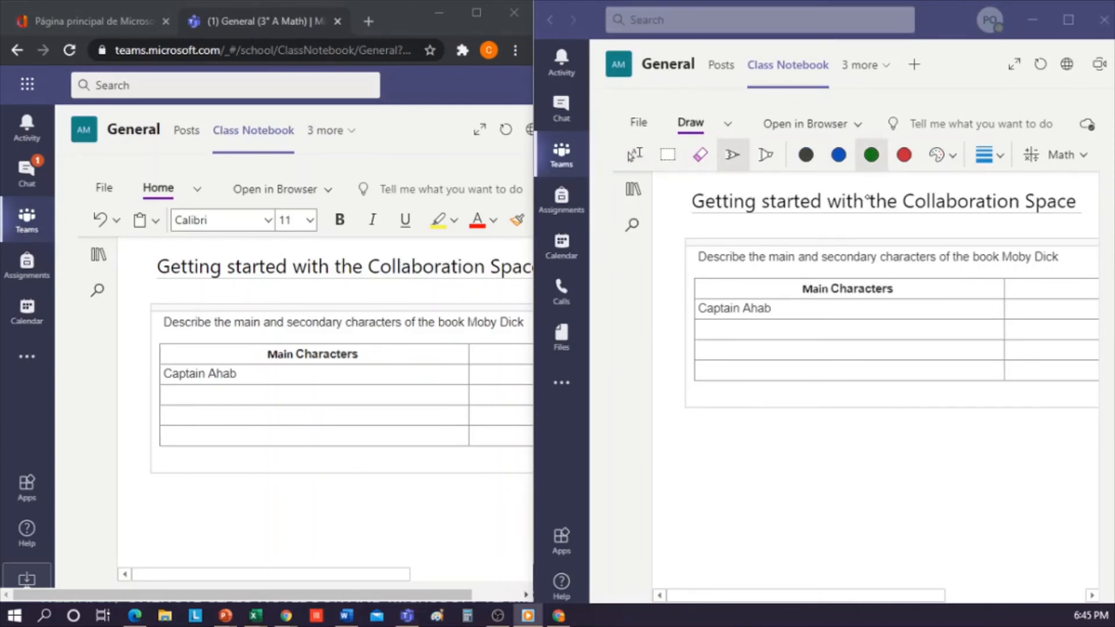
click(730, 164)
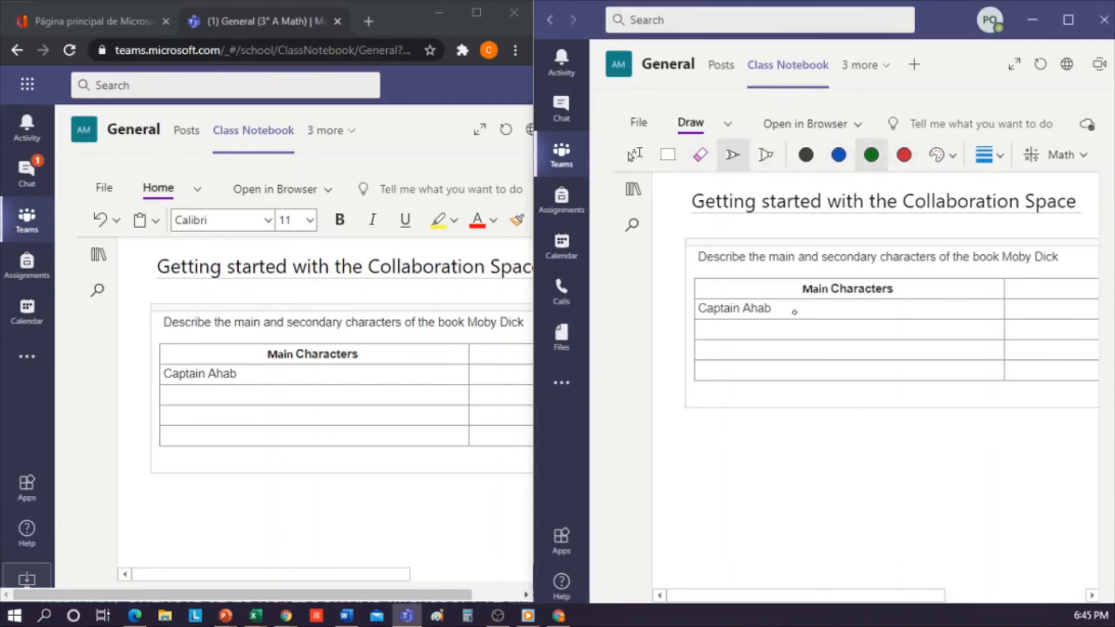
click(904, 154)
mouse_move(881, 325)
mouse_down()
mouse_move(888, 339)
mouse_move(878, 343)
mouse_up()
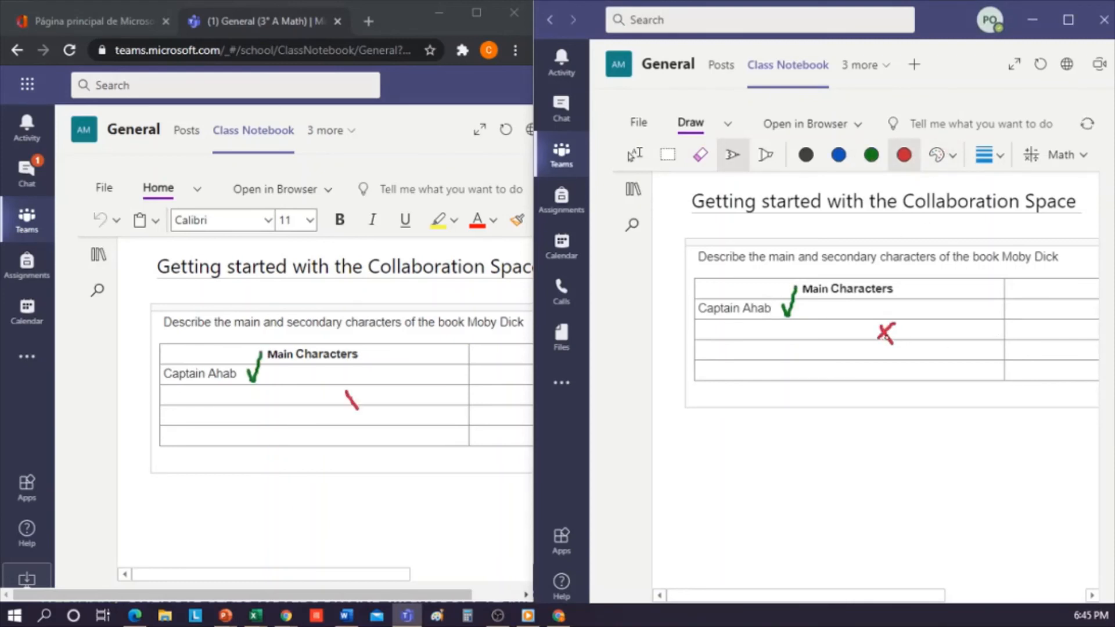
- Maximize the teacher's window with drawing switched back to text selection, and expand the beonline 1 student's sections in the notebook navigation
click(1068, 20)
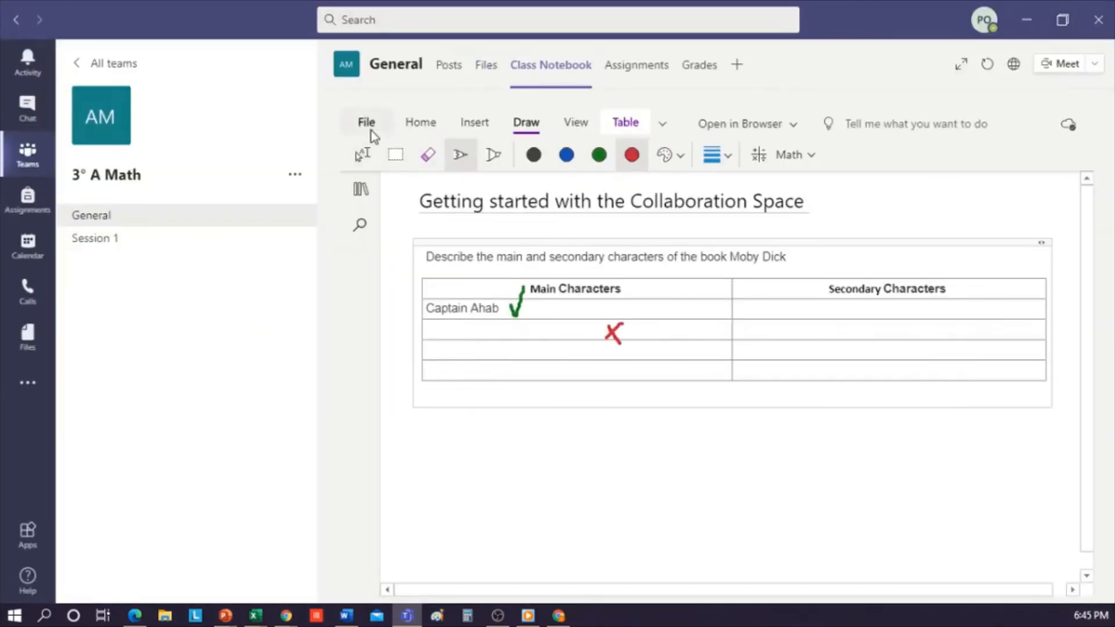
click(362, 155)
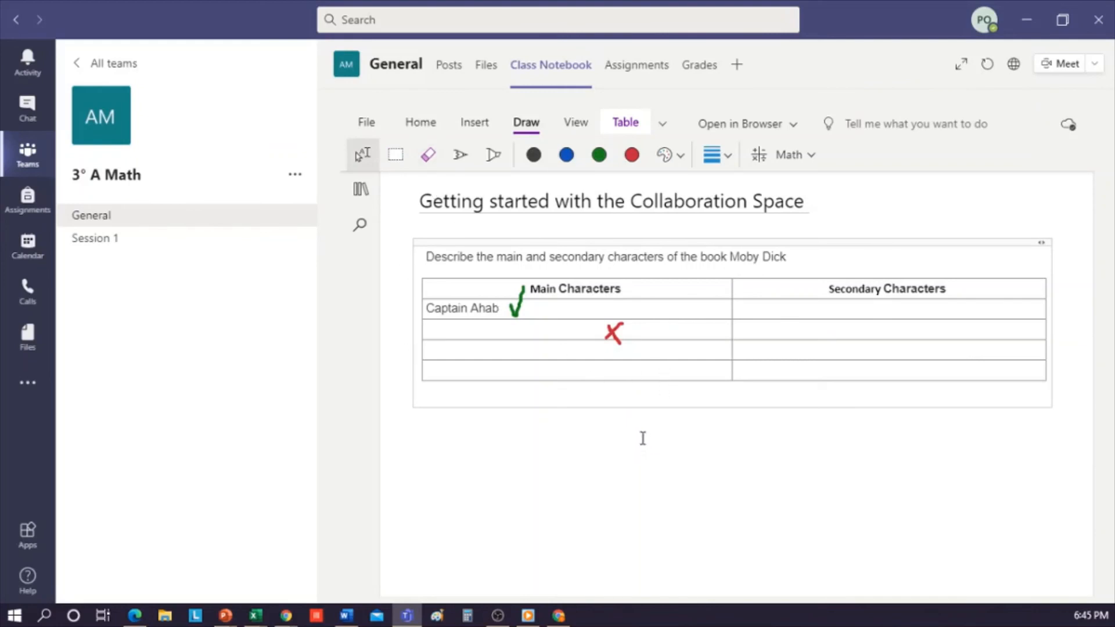
click(361, 192)
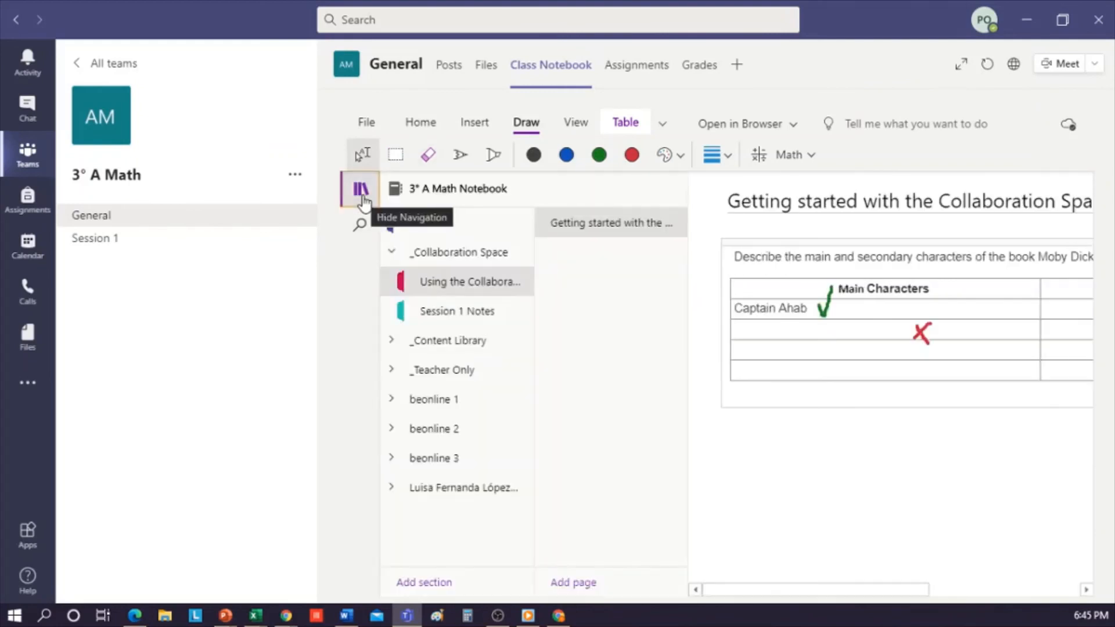
click(393, 402)
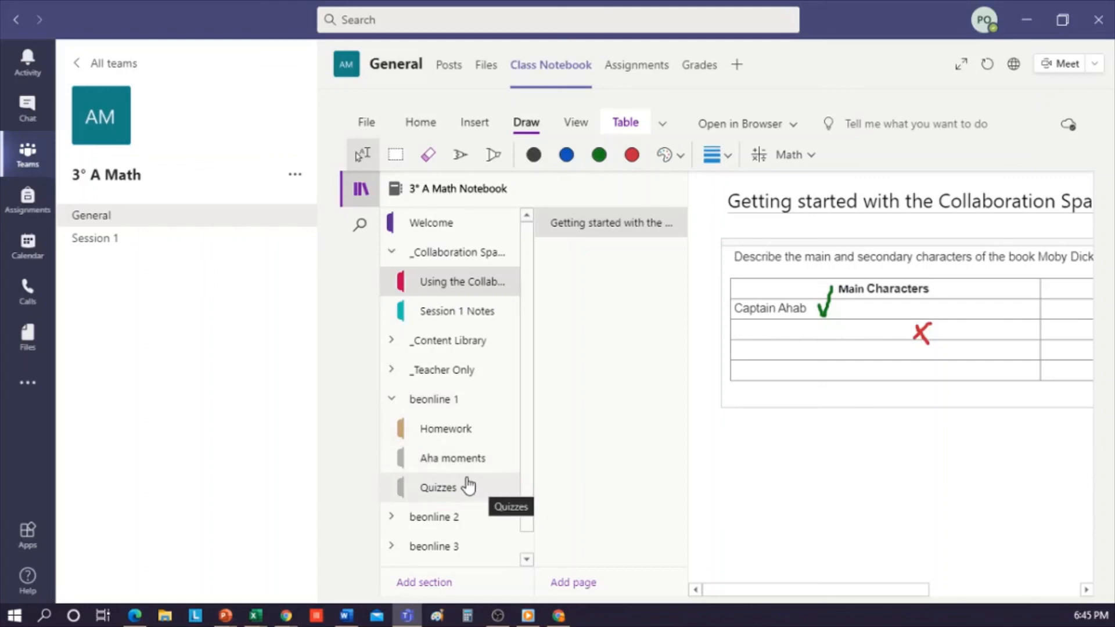
- As the teacher, open the Homework section of the beonline 3 student and title its untitled page "Support exercises"
click(392, 546)
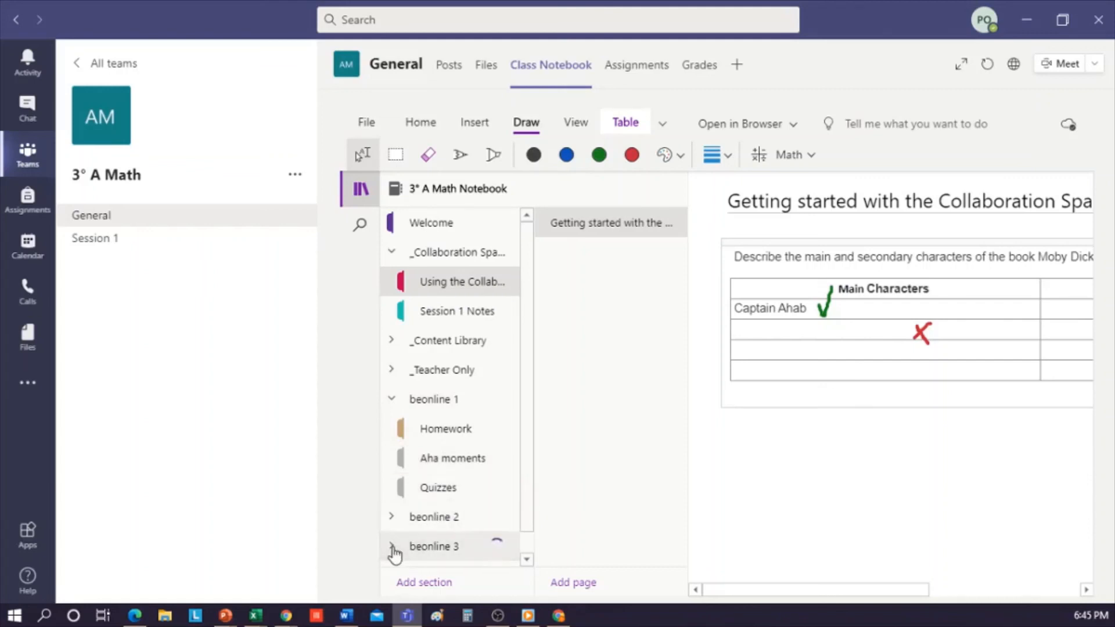
scroll(450, 418, down, 2)
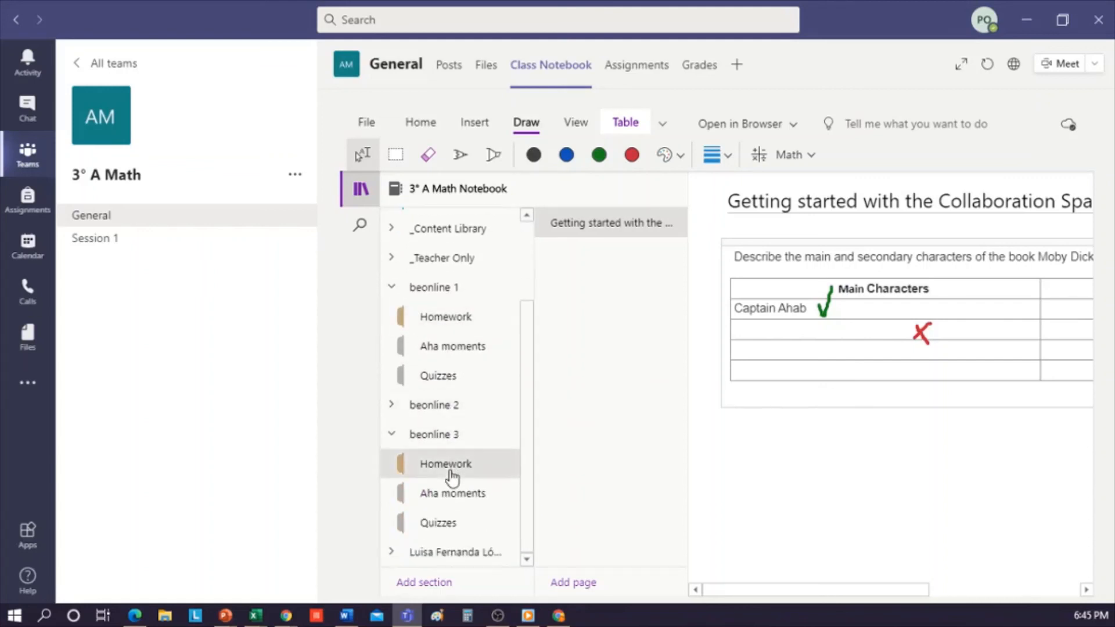
click(452, 477)
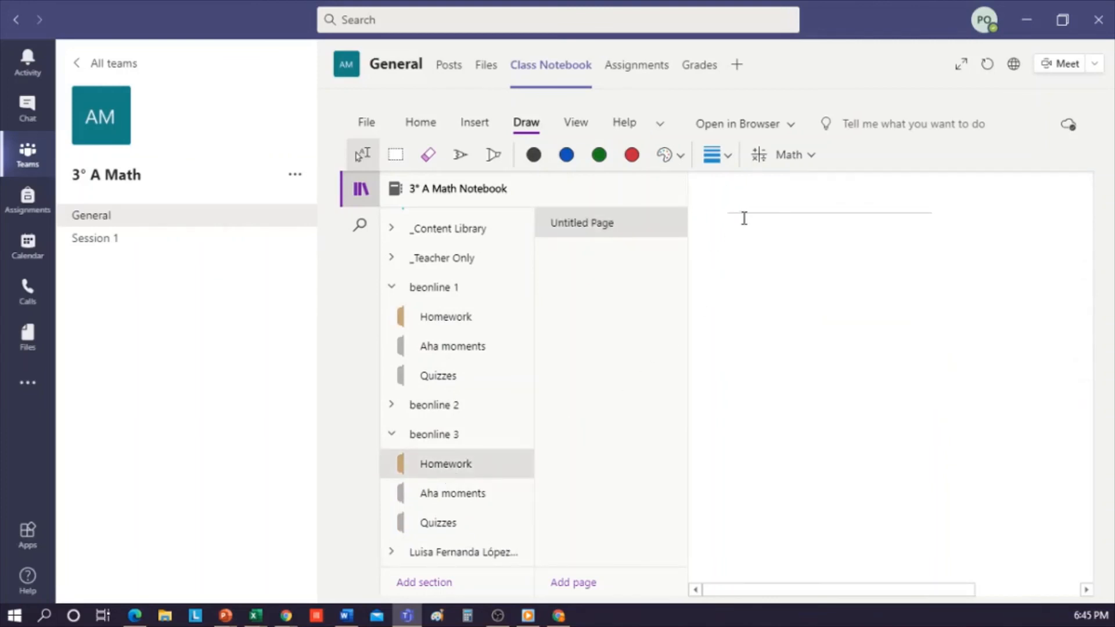
text(Support)
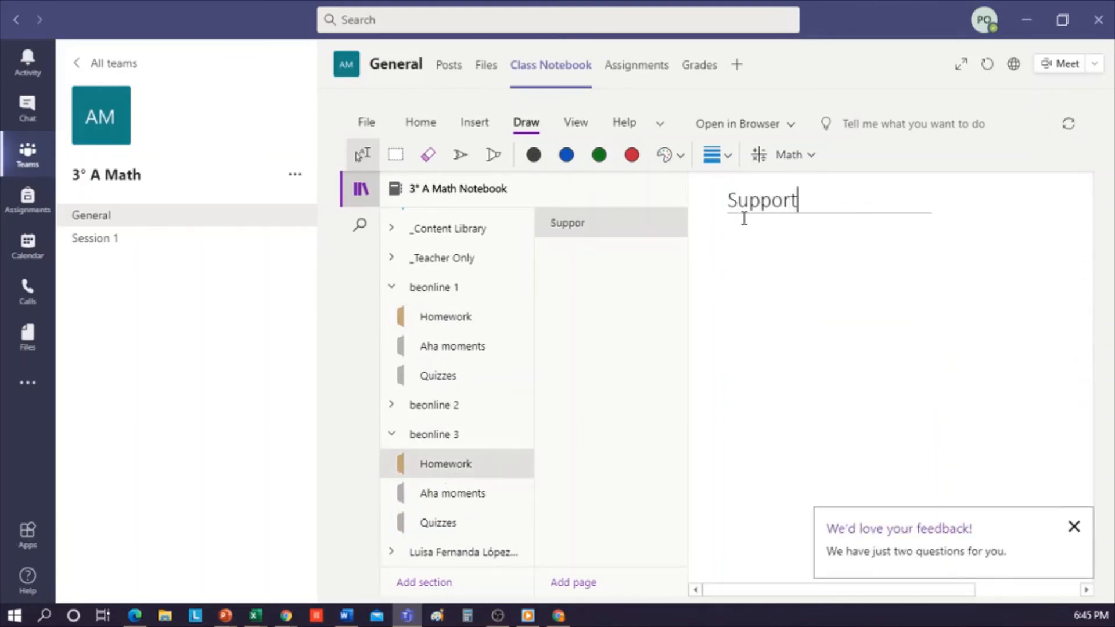
text( exerci)
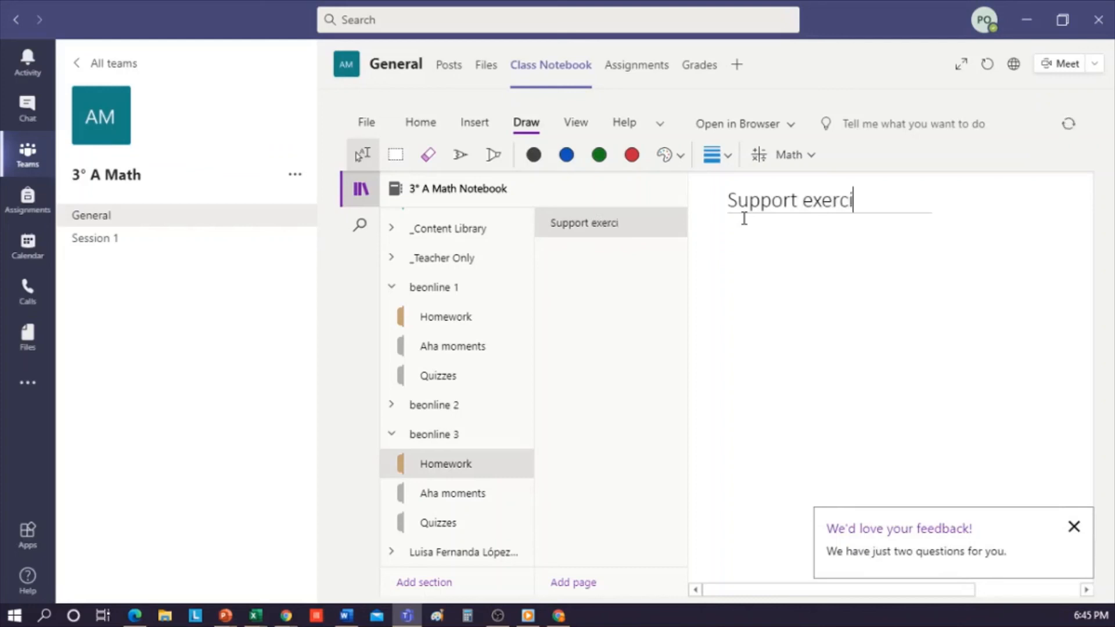
text(ses)
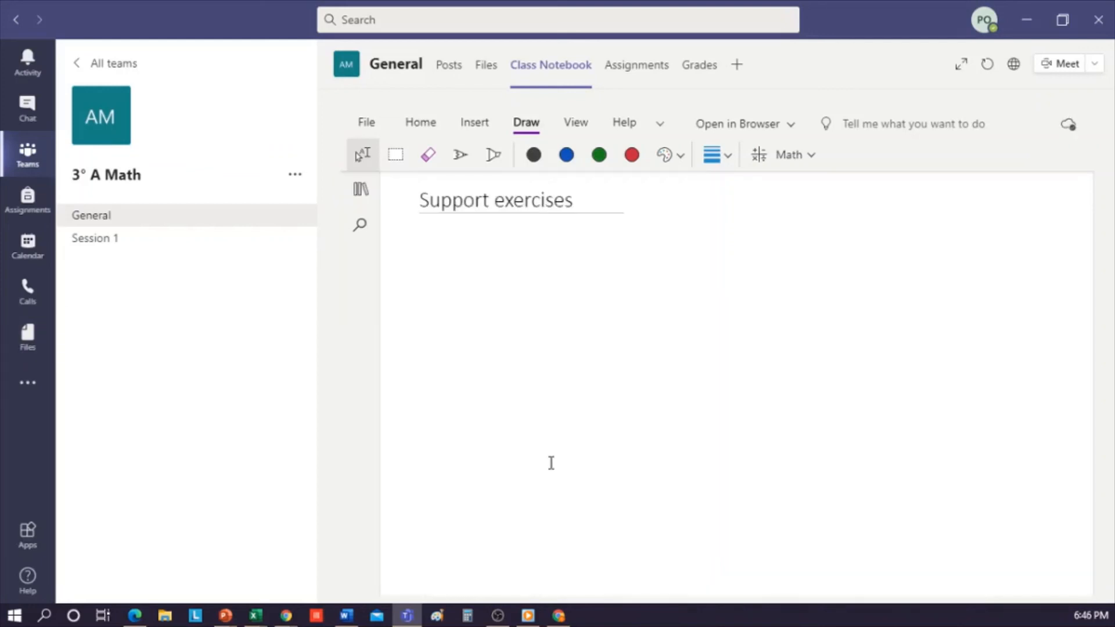
- In the student's maximized browser window, open the Homework section under beonline 3 and view the "Support exercises" page alongside the notebook's sections
click(559, 616)
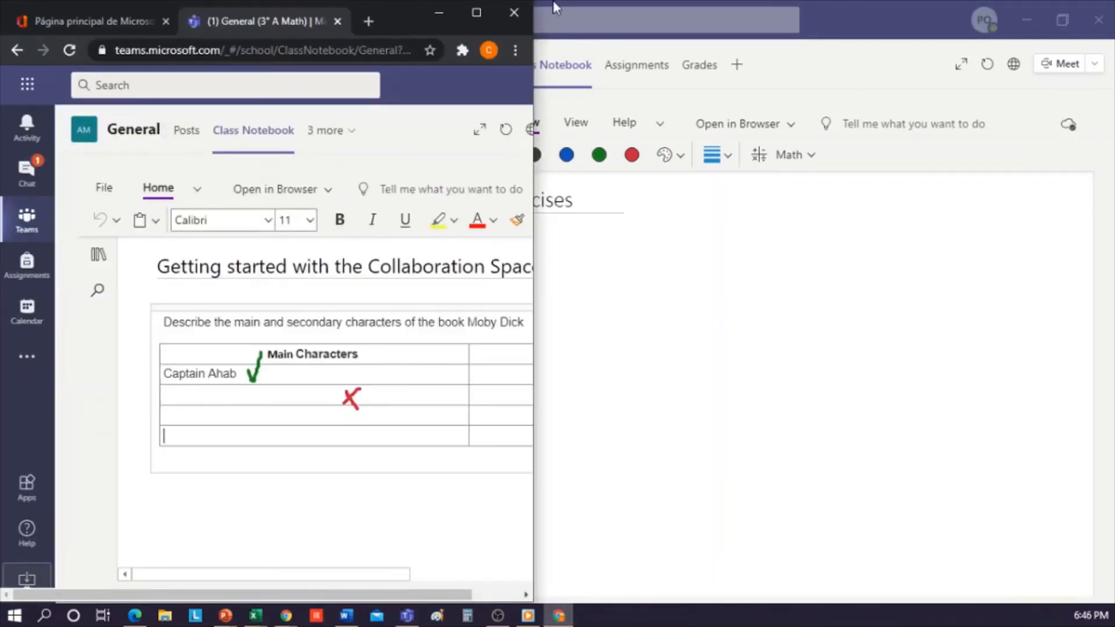
click(476, 12)
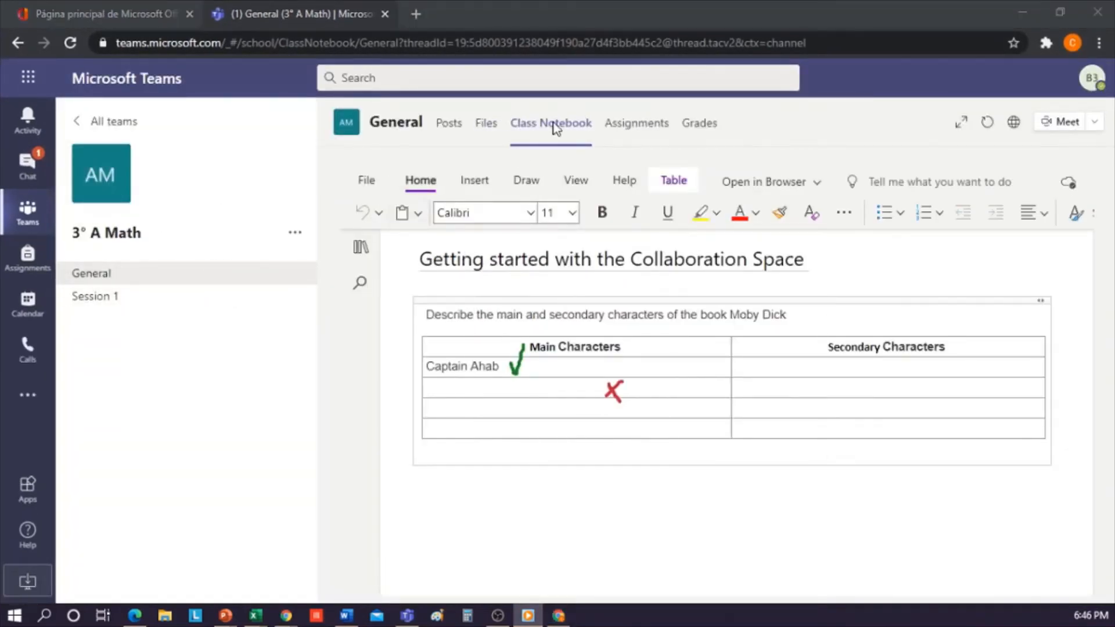
click(360, 246)
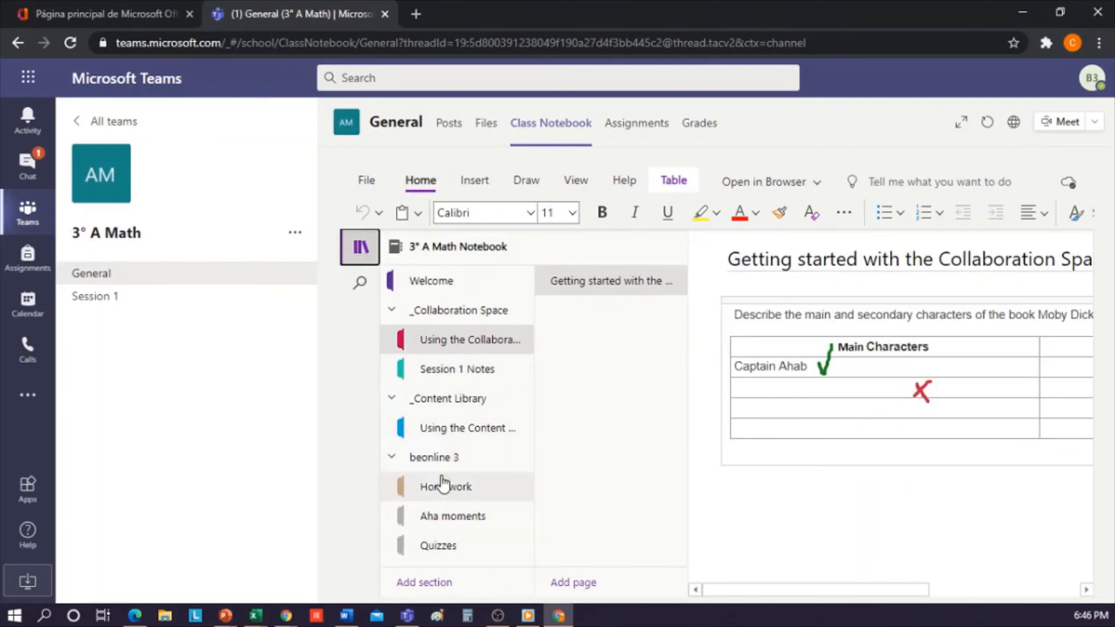
click(440, 491)
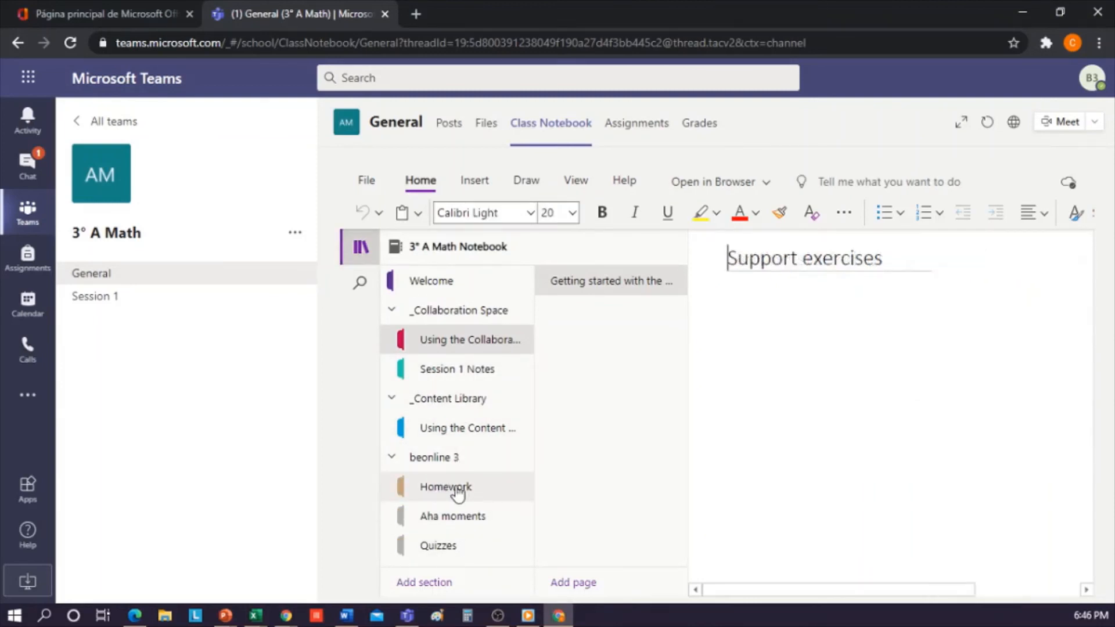
click(847, 291)
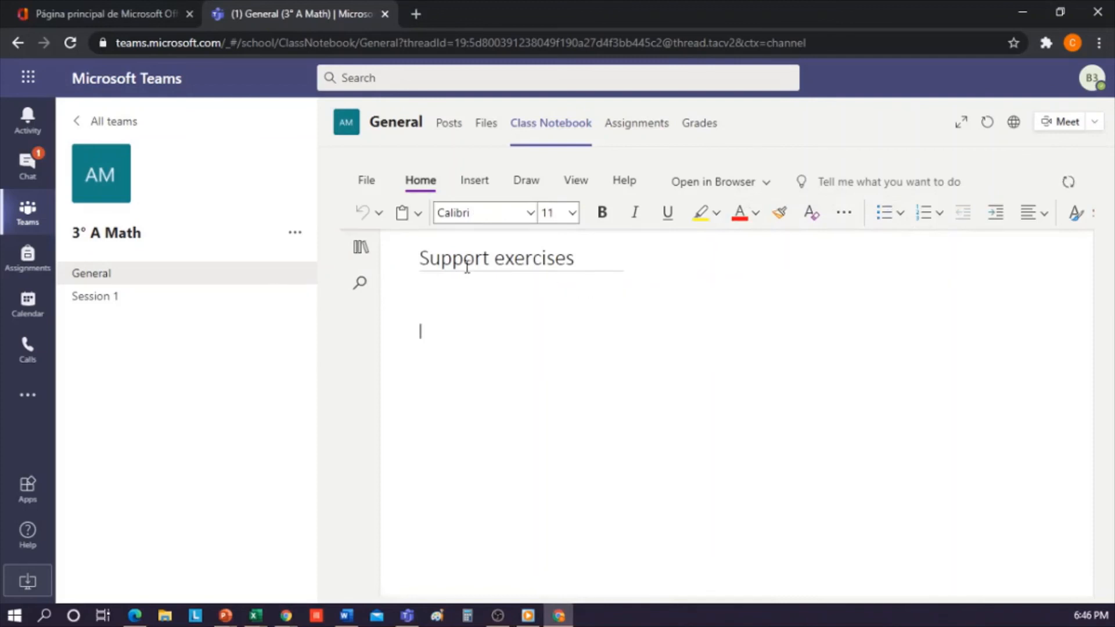
click(361, 247)
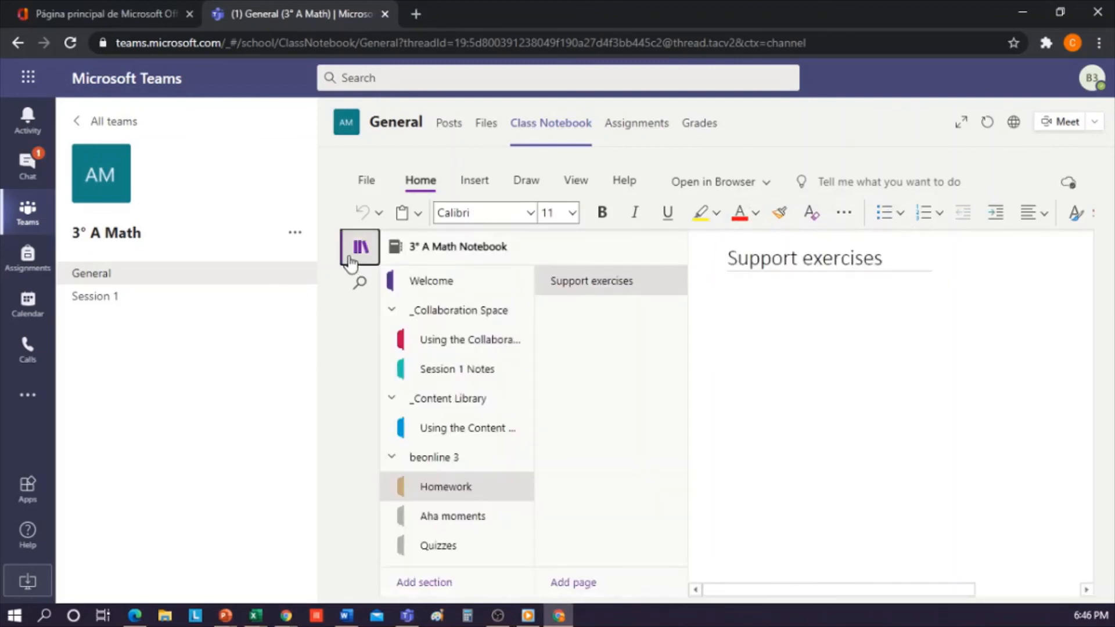
key(alt+Tab)
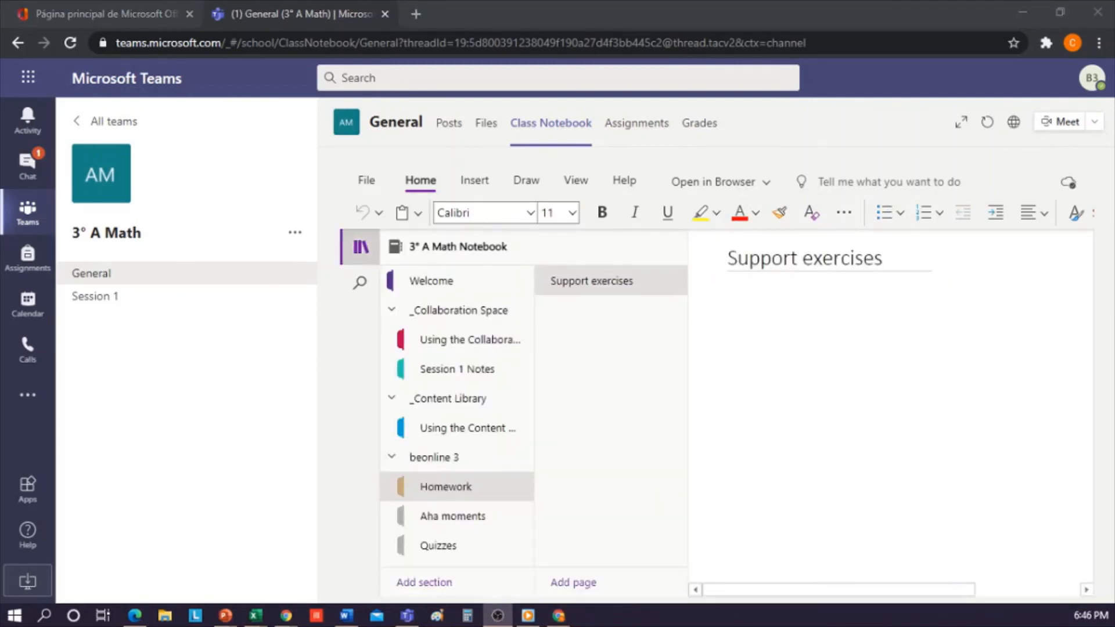